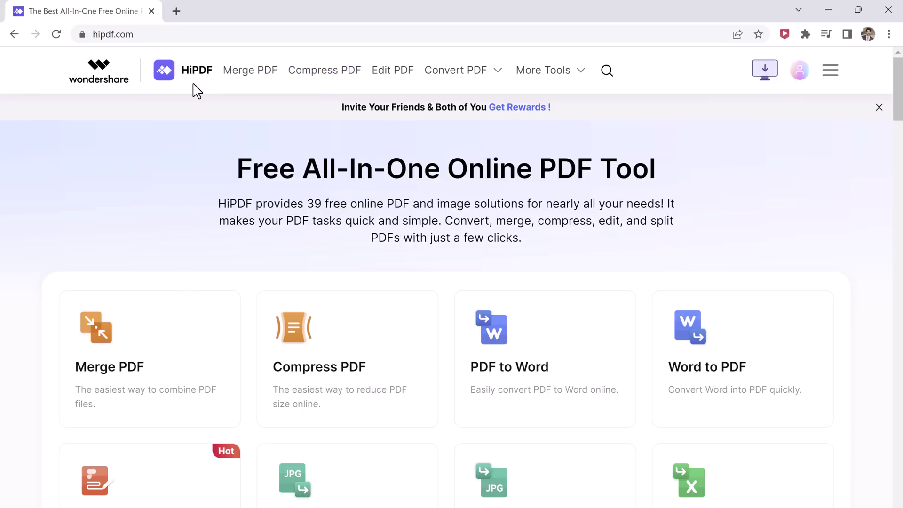
scroll(190, 115, down, 2)
scroll(190, 115, down, 2)
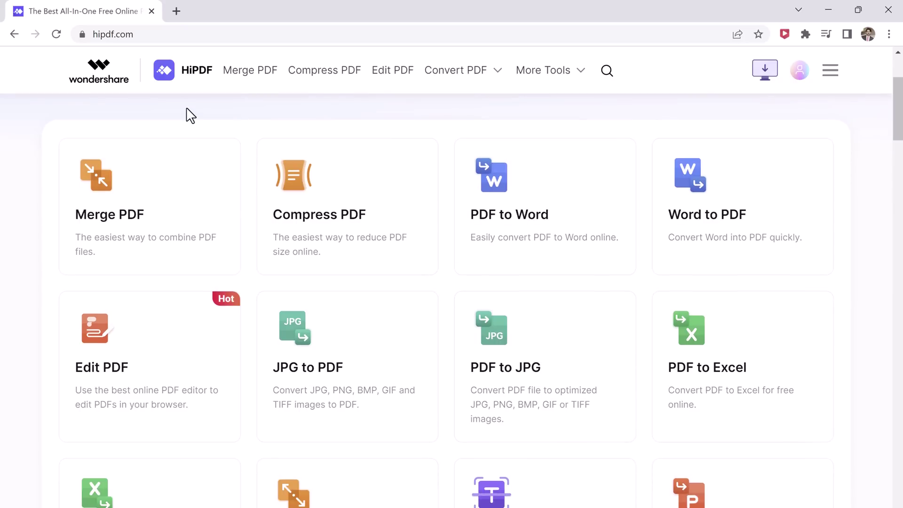
scroll(189, 115, down, 1)
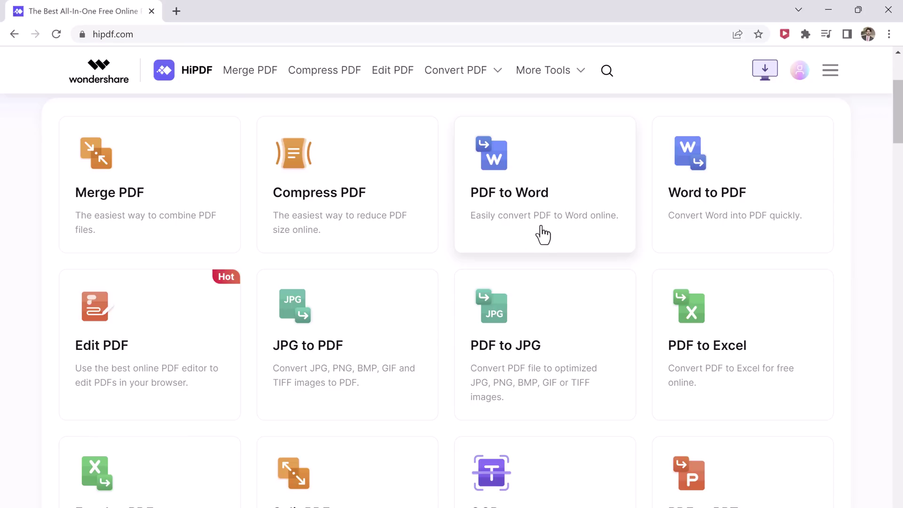
scroll(717, 241, down, 1)
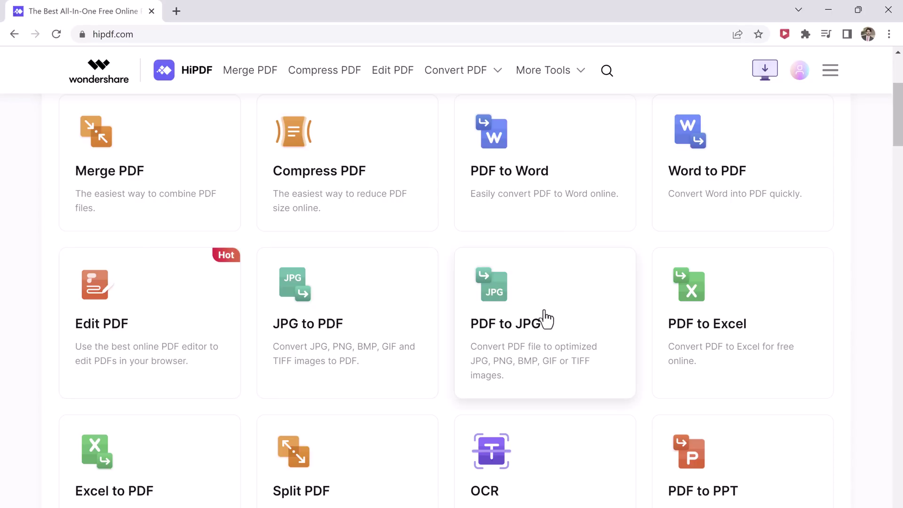
scroll(765, 316, down, 2)
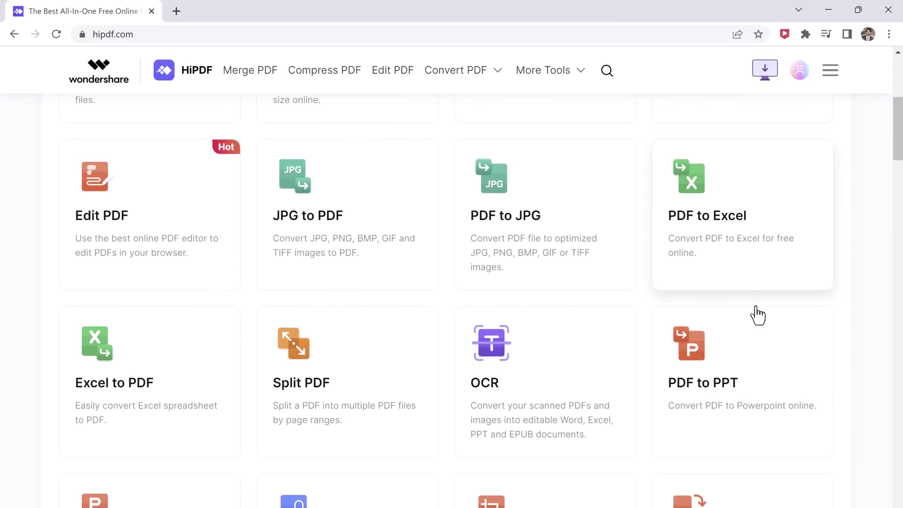
scroll(759, 314, down, 1)
scroll(757, 315, down, 1)
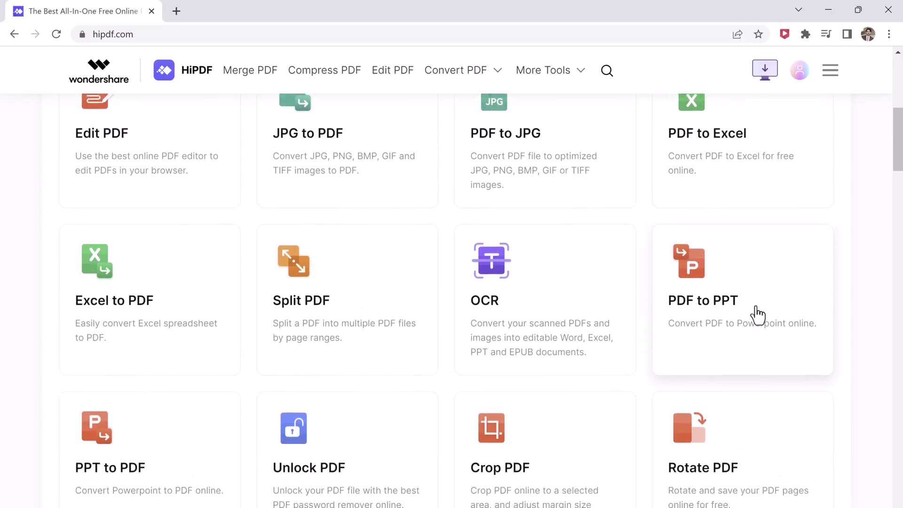
scroll(758, 315, down, 1)
scroll(757, 314, down, 1)
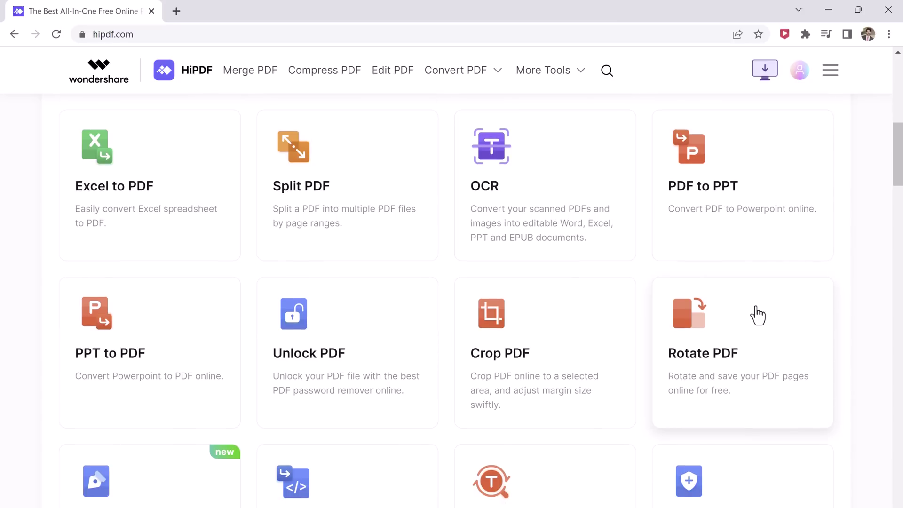
scroll(758, 314, down, 1)
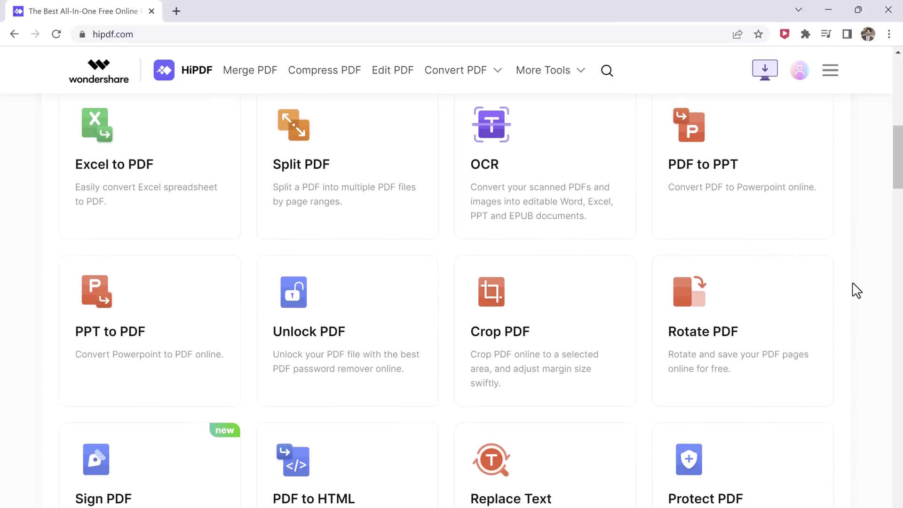
scroll(855, 289, down, 2)
scroll(849, 290, down, 1)
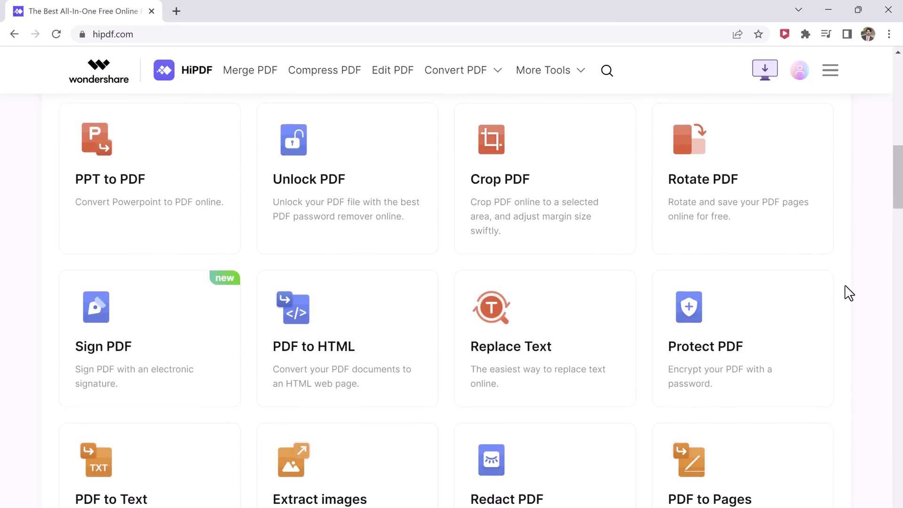
scroll(848, 293, down, 1)
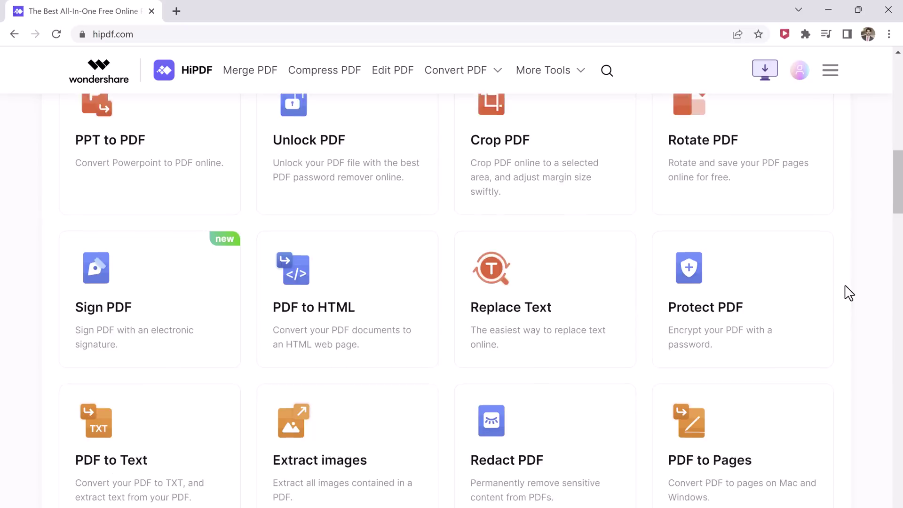
scroll(849, 293, down, 1)
scroll(849, 293, down, 1)
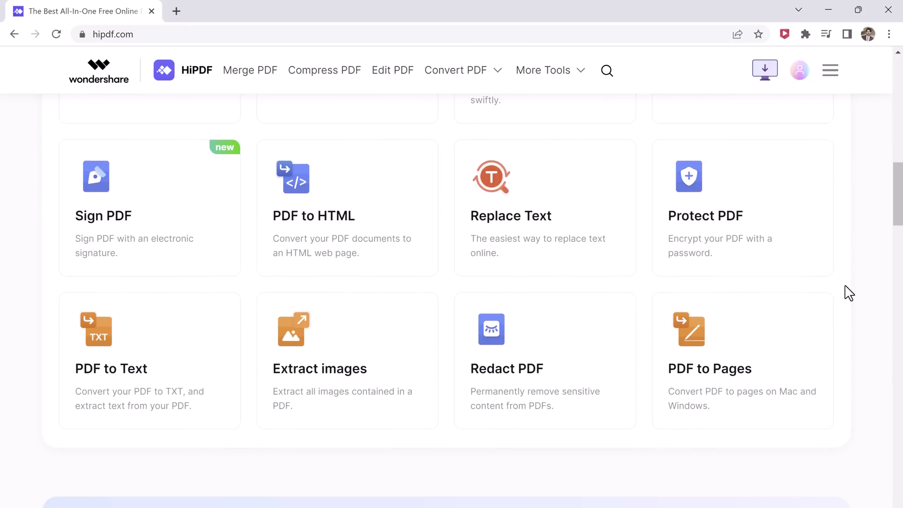
scroll(848, 293, up, 1)
scroll(849, 293, up, 1)
scroll(848, 293, up, 1)
scroll(849, 293, up, 1)
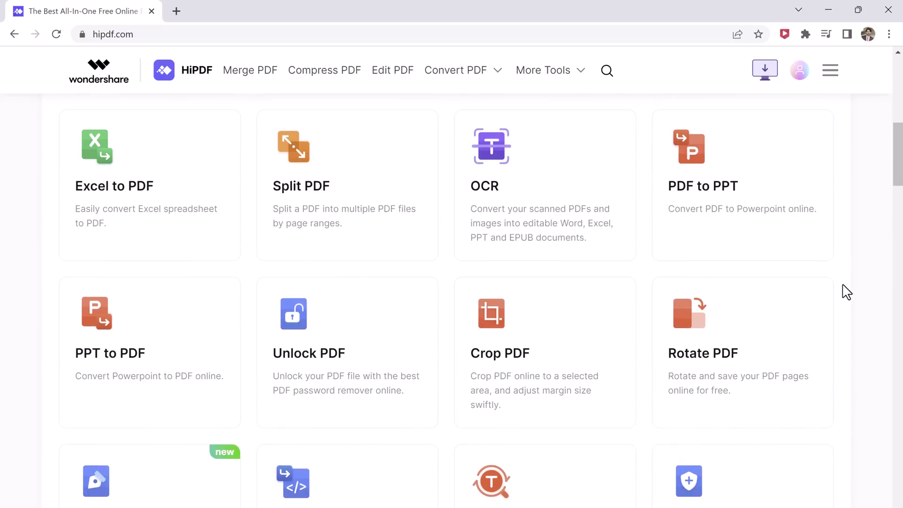
scroll(846, 291, up, 1)
scroll(846, 292, up, 2)
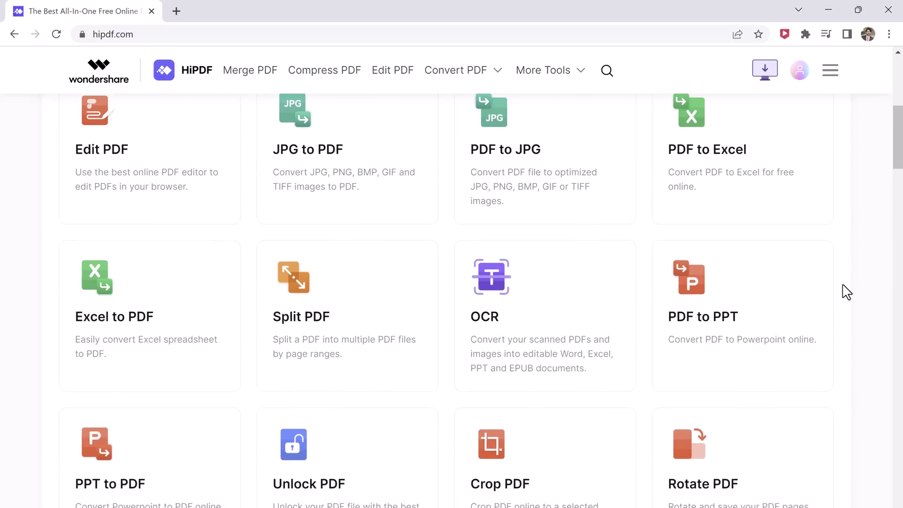
scroll(846, 292, up, 2)
scroll(847, 291, up, 2)
scroll(846, 292, up, 2)
scroll(846, 291, up, 2)
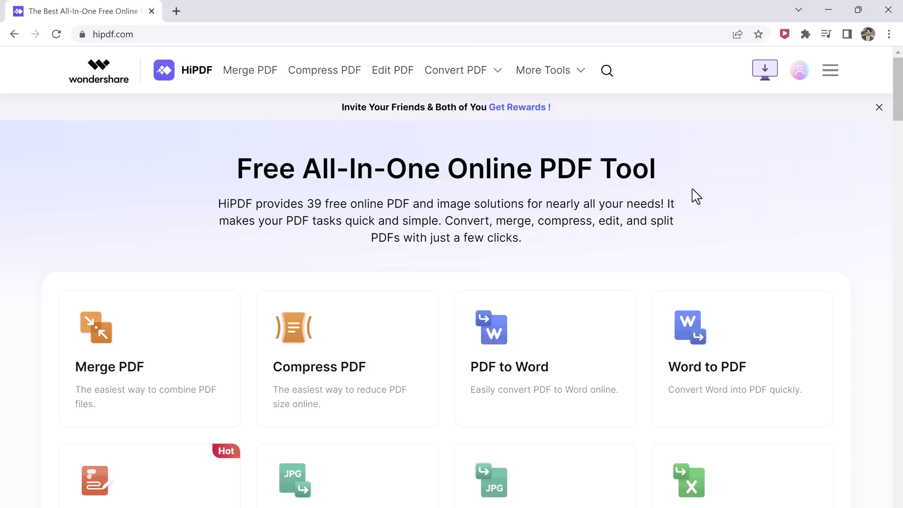
scroll(695, 196, down, 3)
scroll(636, 198, down, 2)
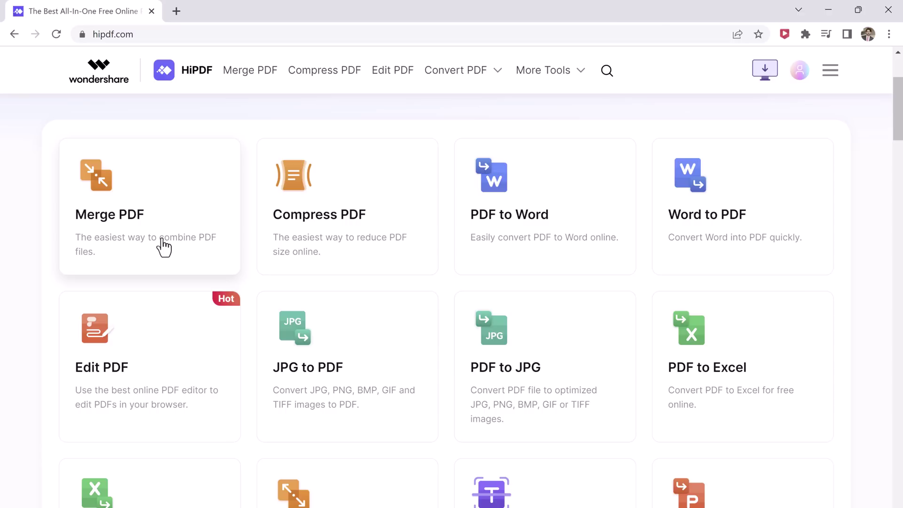
scroll(268, 247, down, 2)
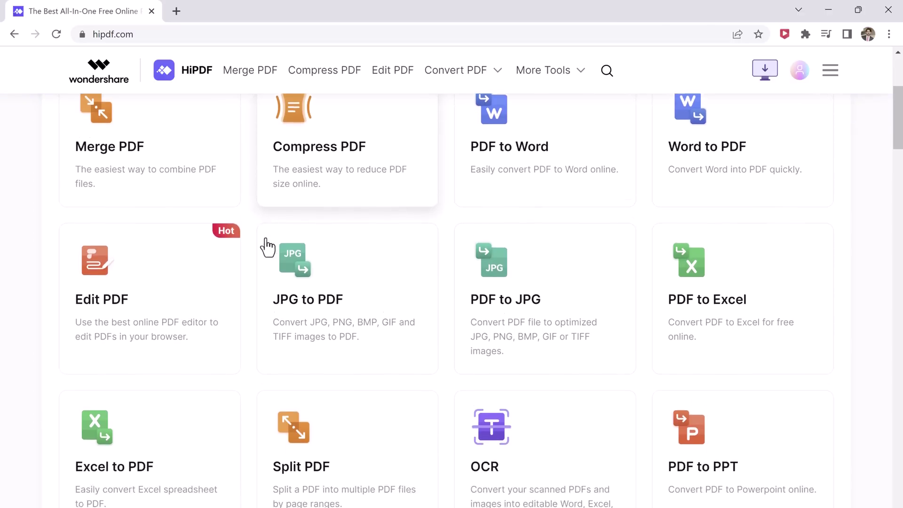
scroll(269, 246, down, 1)
scroll(219, 240, down, 1)
scroll(218, 310, down, 2)
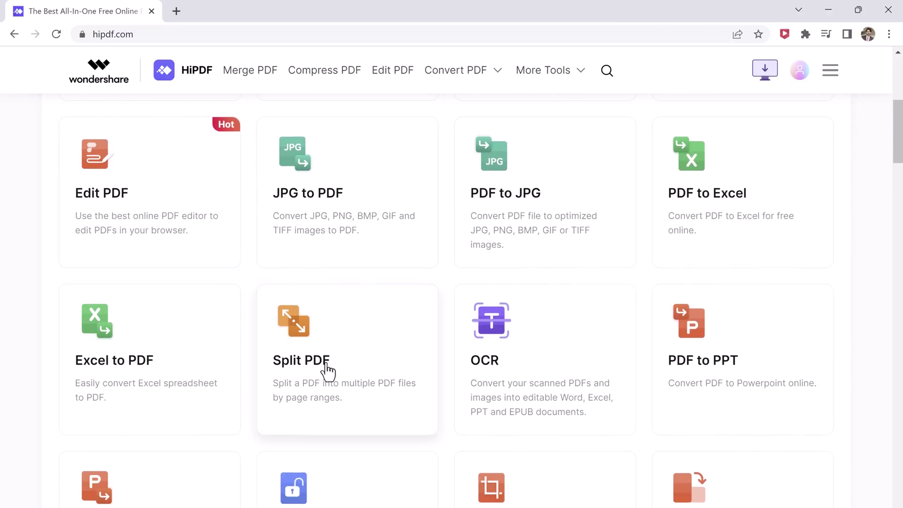
scroll(529, 400, down, 1)
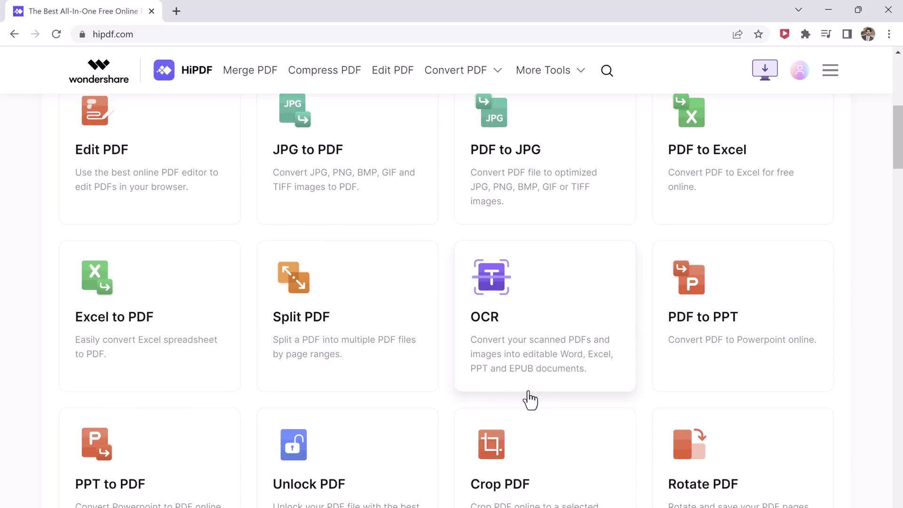
scroll(557, 423, up, 2)
scroll(543, 395, up, 1)
scroll(564, 282, up, 2)
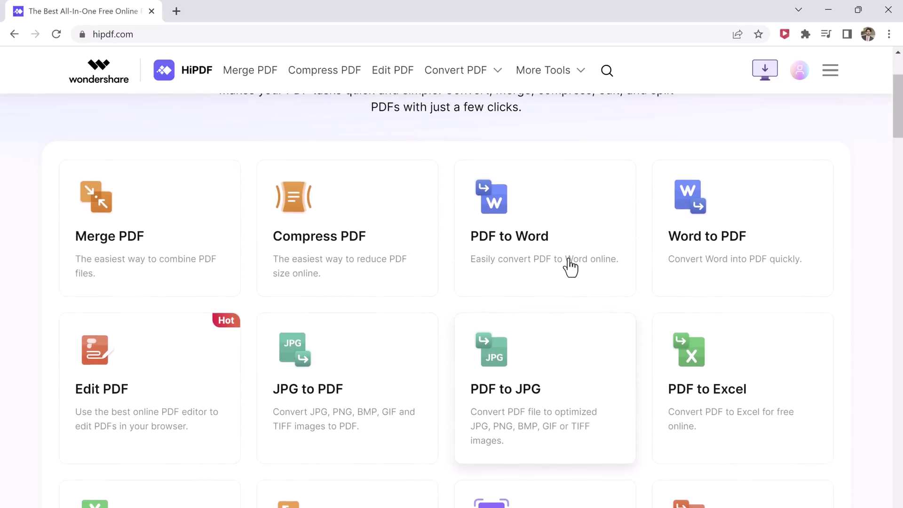
Step: Upload Reibot.pdf from Downloads into the PDF to Word converter
click(570, 266)
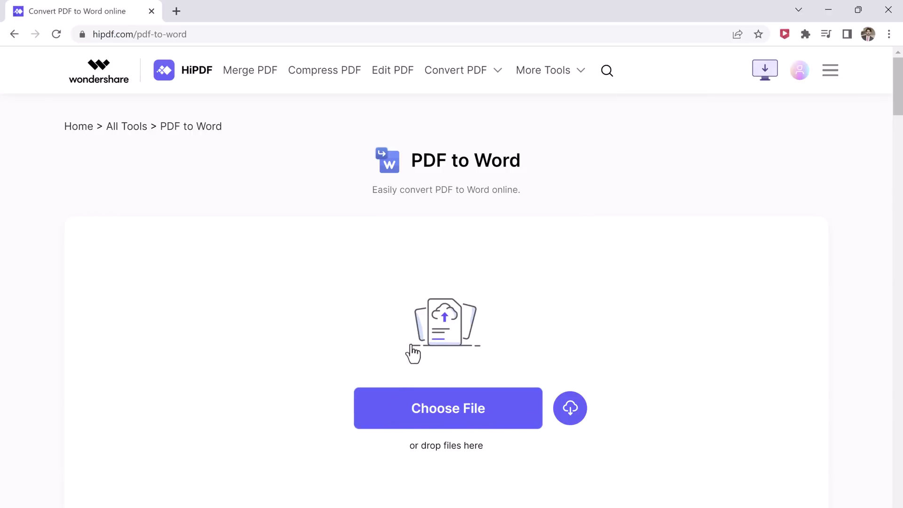
click(484, 412)
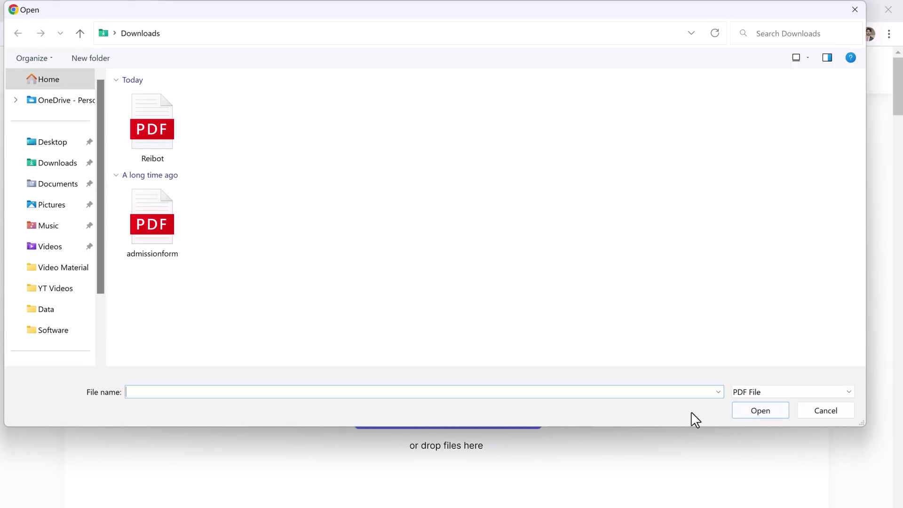
click(155, 119)
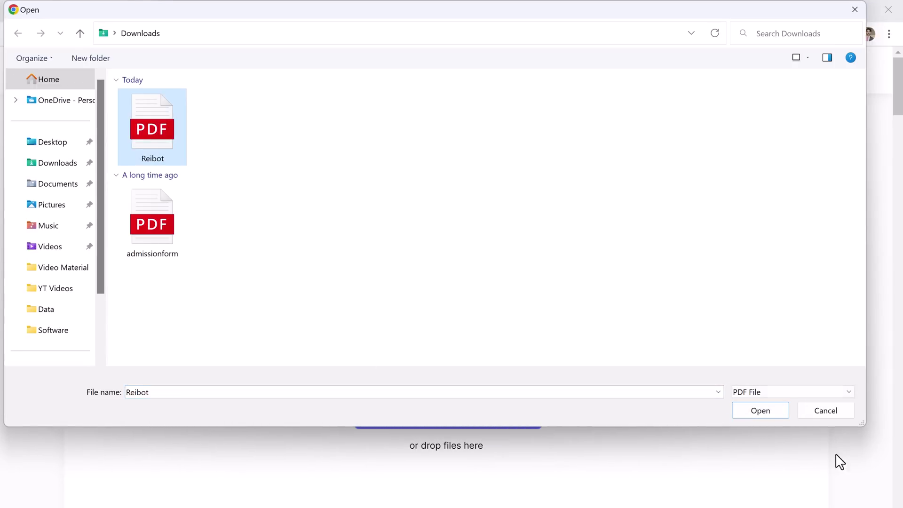
click(760, 410)
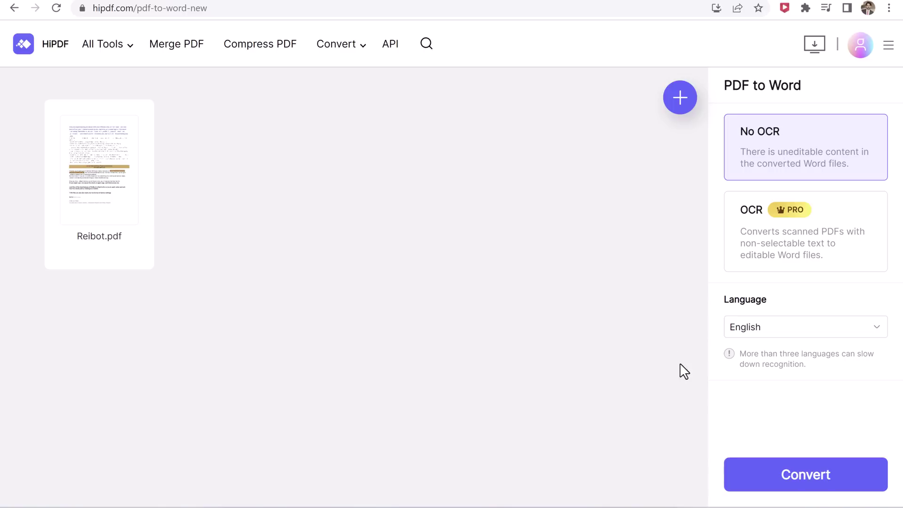
Step: Convert Reibot.pdf to Word, downloading Reibot (1).docx
click(759, 486)
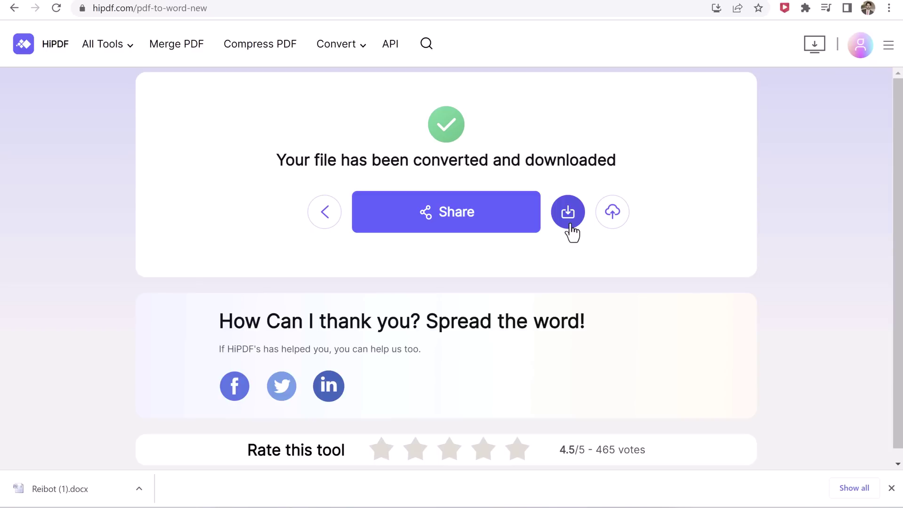
Step: Re-download and open Reibot (1).docx, then go back to the HiPDF home page
click(572, 225)
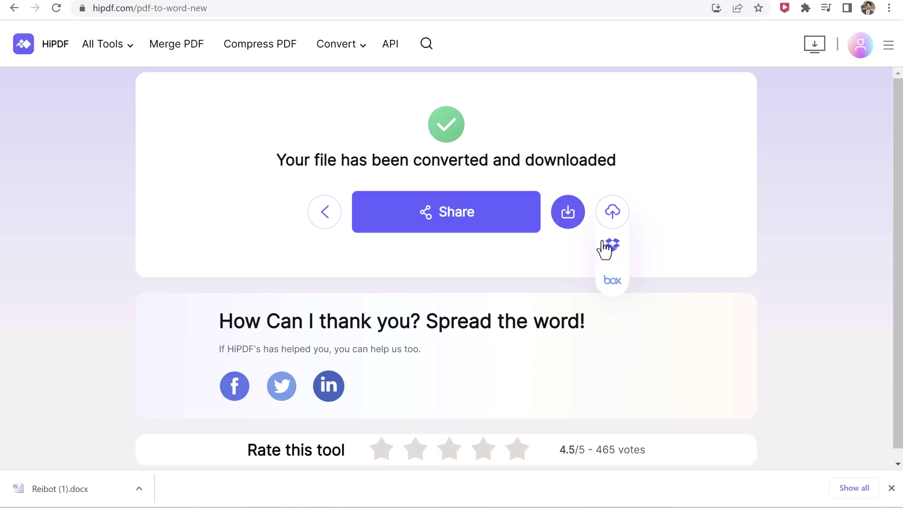
click(233, 489)
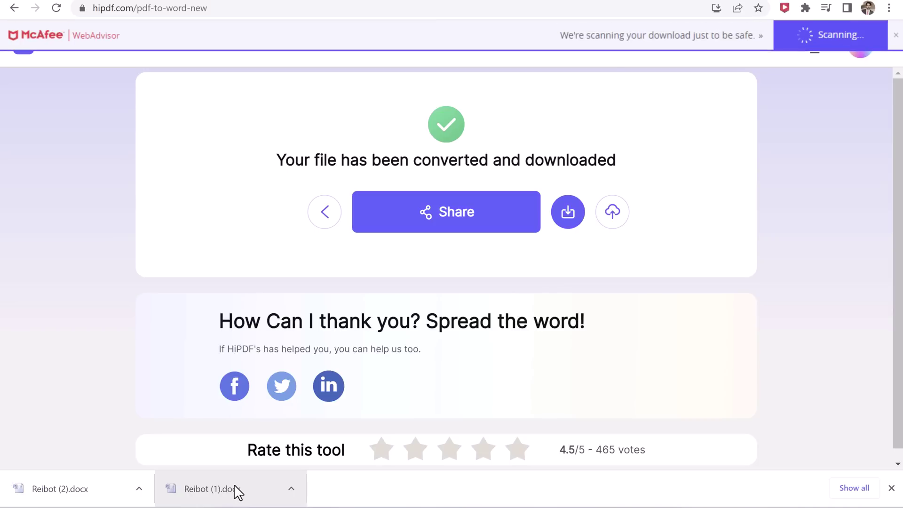
click(891, 489)
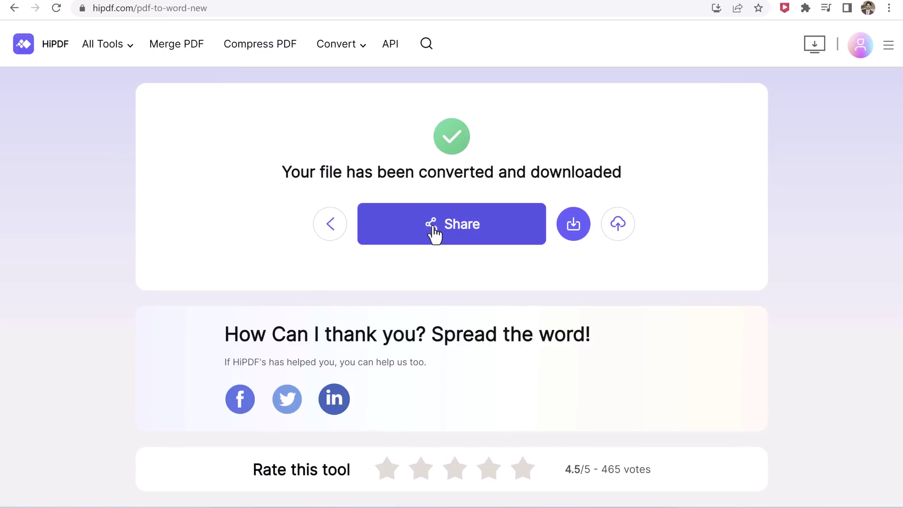
click(55, 44)
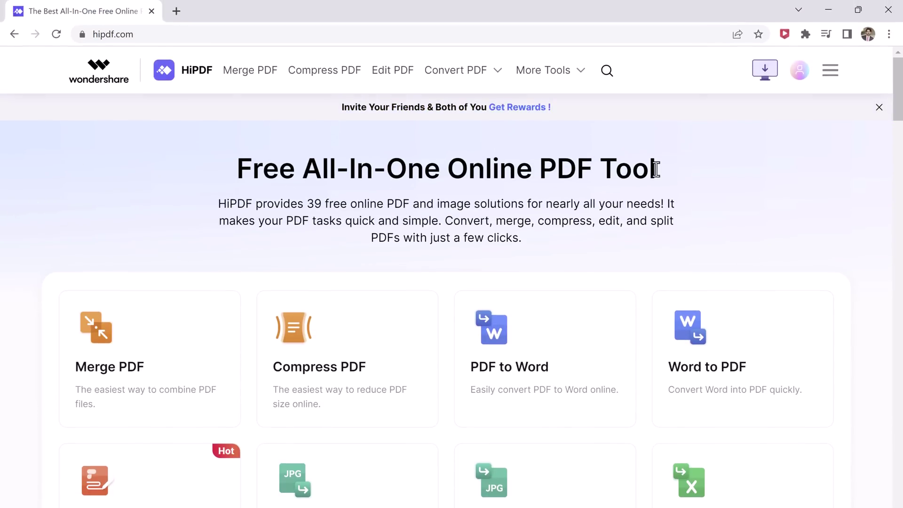
scroll(810, 226, down, 2)
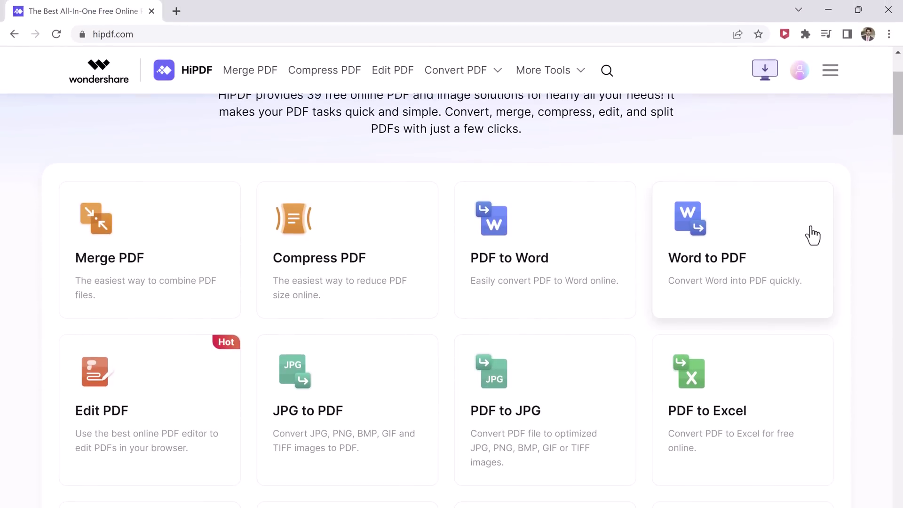
scroll(811, 232, down, 1)
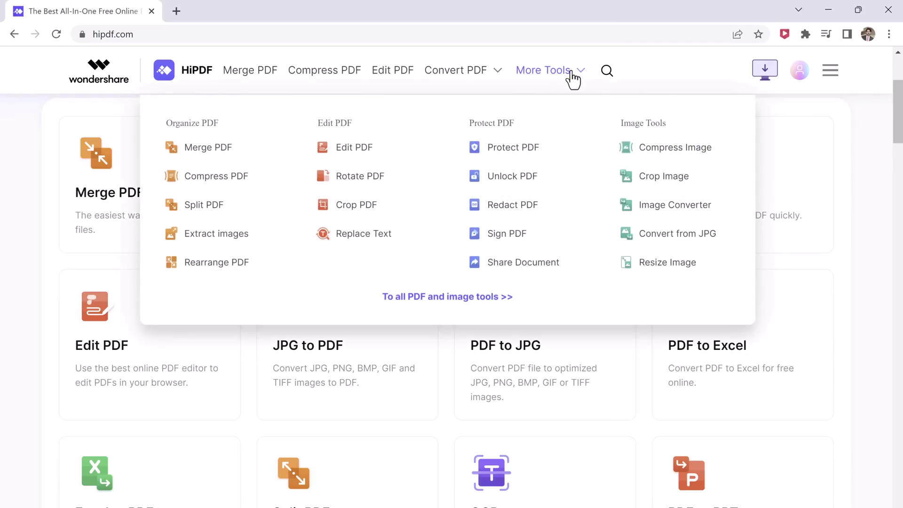
mouse_move(550, 70)
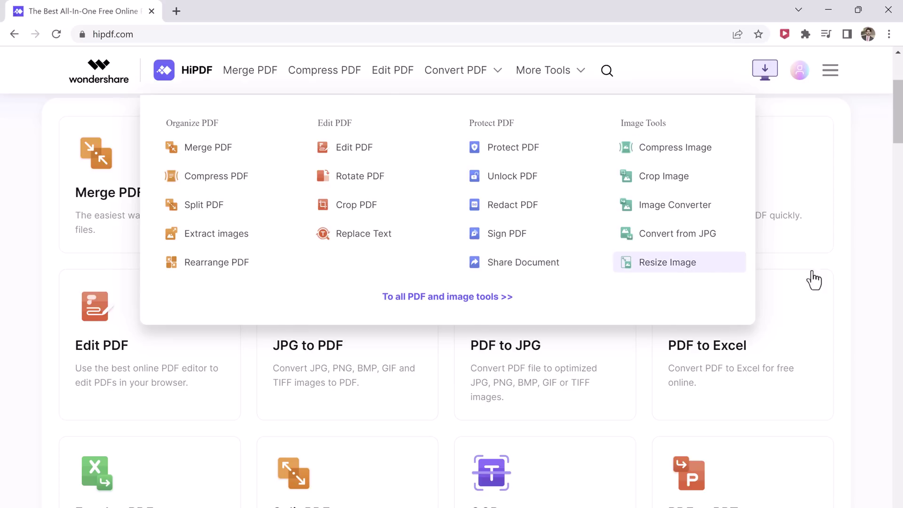
scroll(872, 274, down, 2)
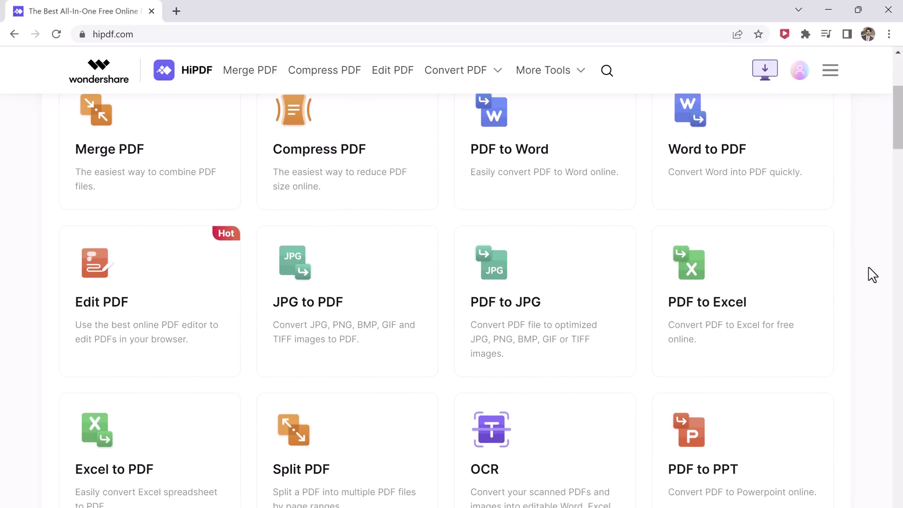
scroll(873, 274, down, 2)
scroll(872, 274, down, 1)
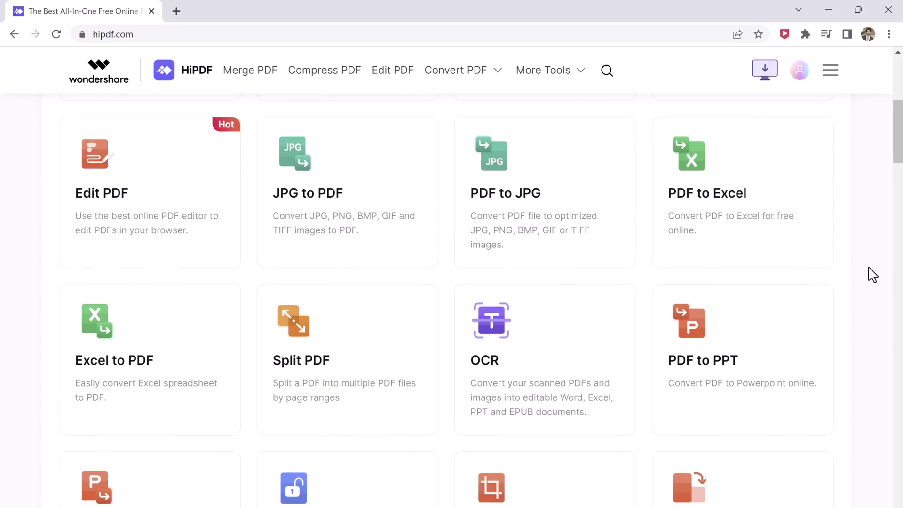
scroll(873, 274, down, 1)
scroll(872, 275, down, 1)
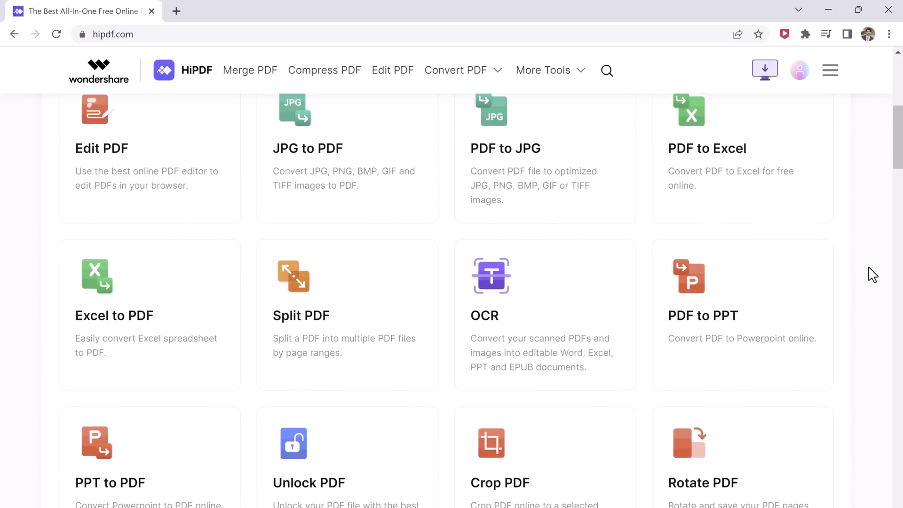
scroll(872, 275, down, 1)
scroll(872, 274, down, 1)
scroll(872, 275, down, 1)
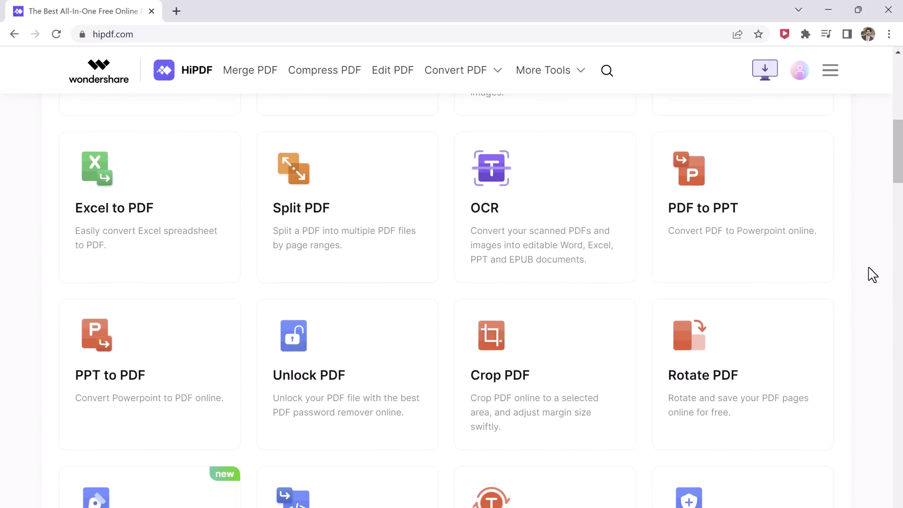
scroll(872, 275, down, 1)
scroll(872, 275, down, 1)
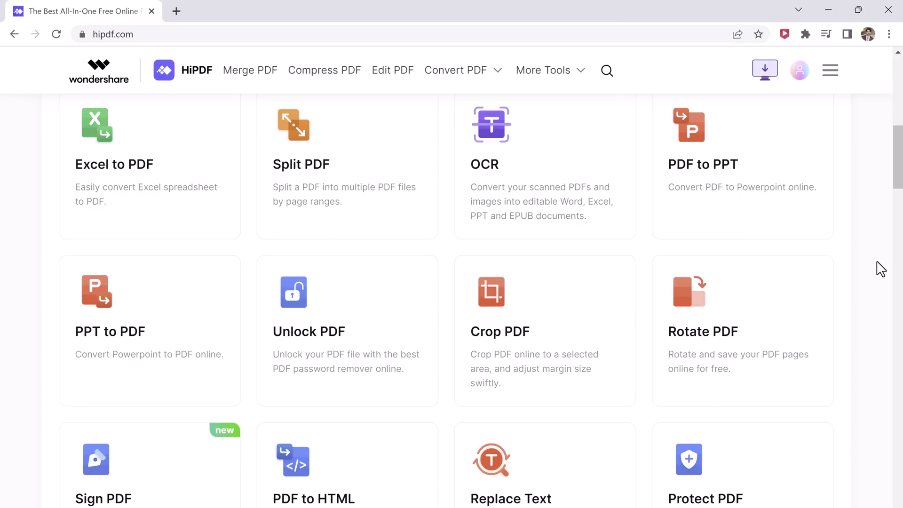
scroll(879, 268, down, 1)
scroll(879, 268, down, 1)
scroll(880, 269, down, 1)
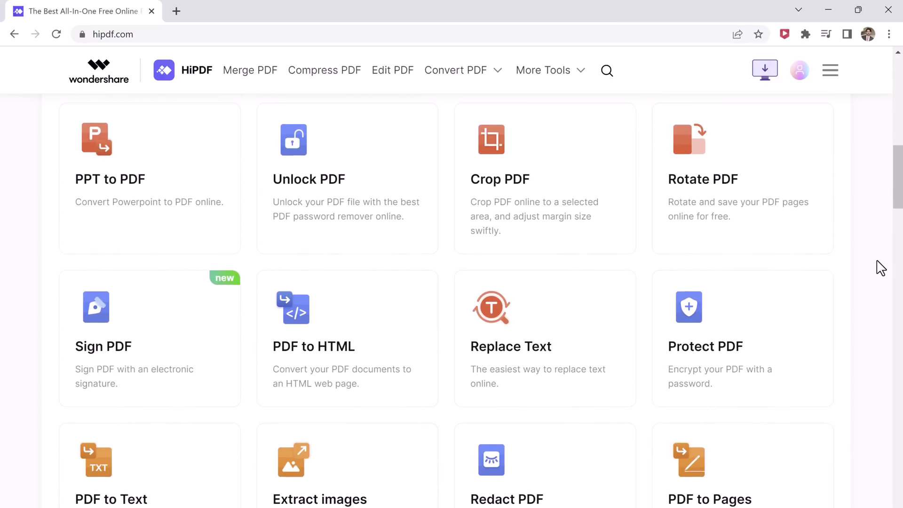
scroll(879, 268, down, 1)
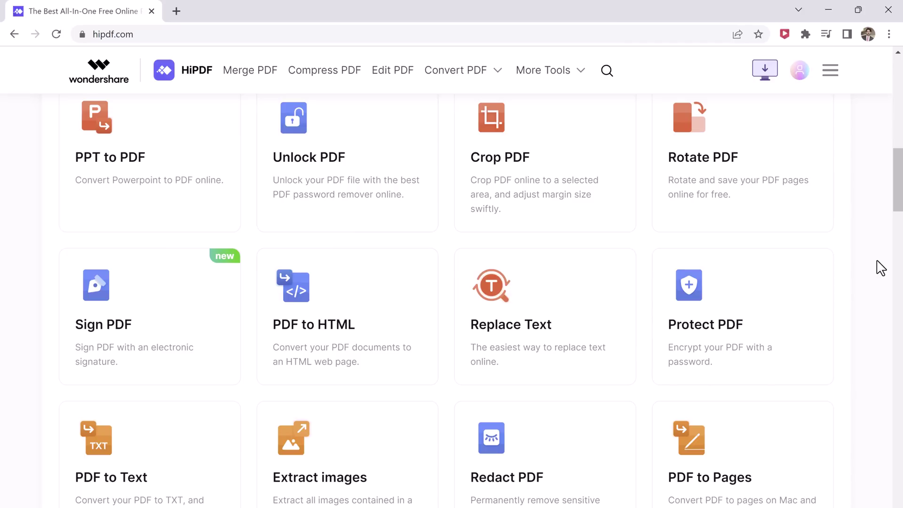
scroll(882, 267, down, 3)
scroll(882, 266, up, 3)
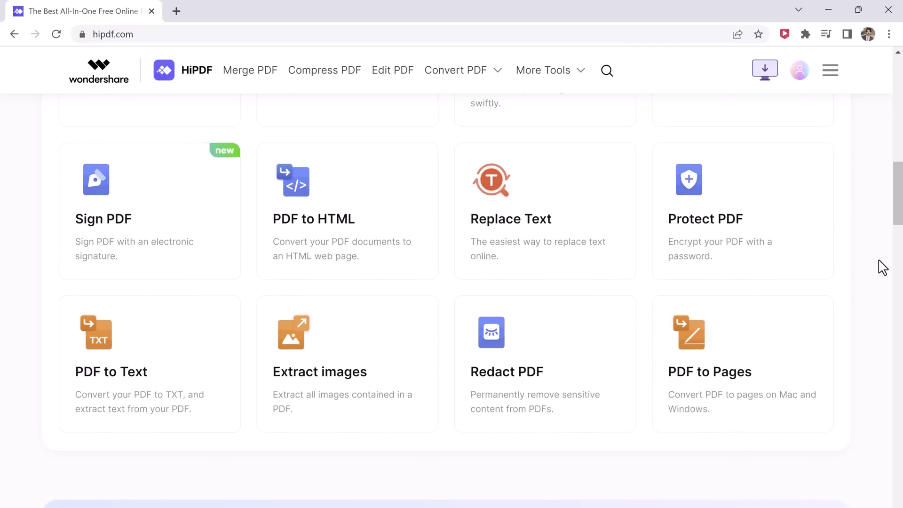
scroll(881, 266, up, 2)
scroll(882, 267, up, 2)
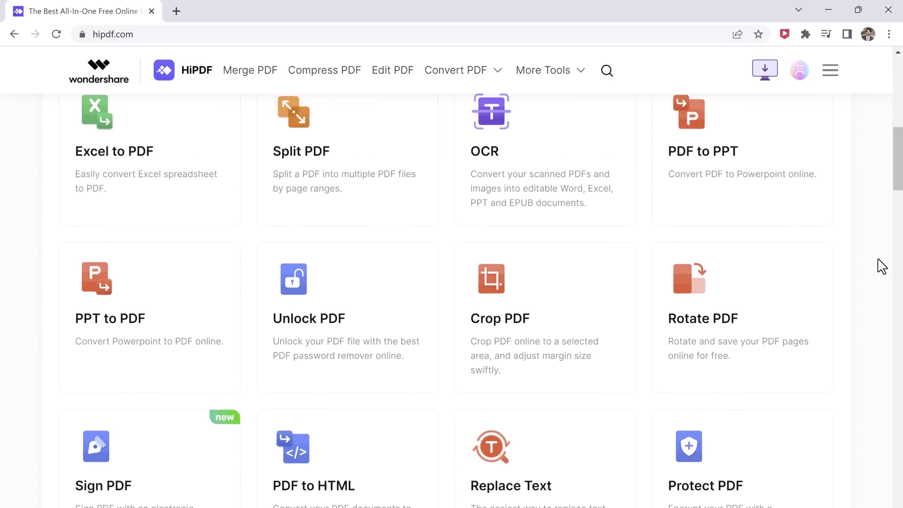
scroll(882, 267, up, 2)
scroll(882, 267, up, 2)
scroll(881, 266, up, 3)
scroll(881, 265, up, 2)
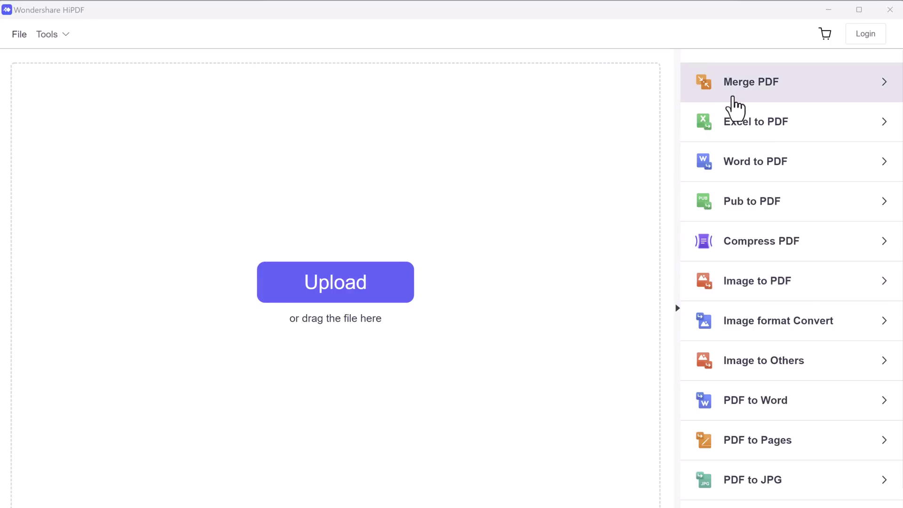
scroll(735, 106, down, 1)
scroll(734, 123, down, 1)
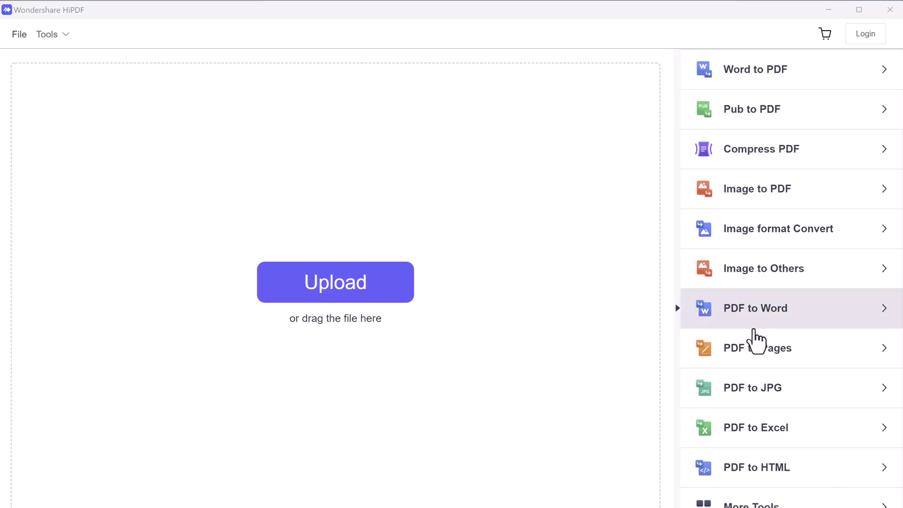
scroll(753, 423, up, 1)
scroll(753, 282, up, 1)
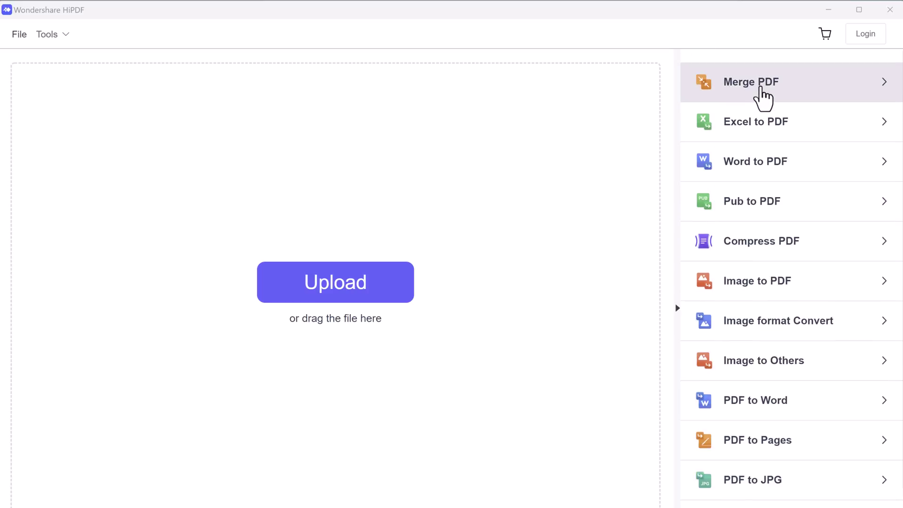
Step: Load Reibot.pdf and admissionform.pdf into the desktop app's Merge PDF tool
click(763, 95)
click(763, 95)
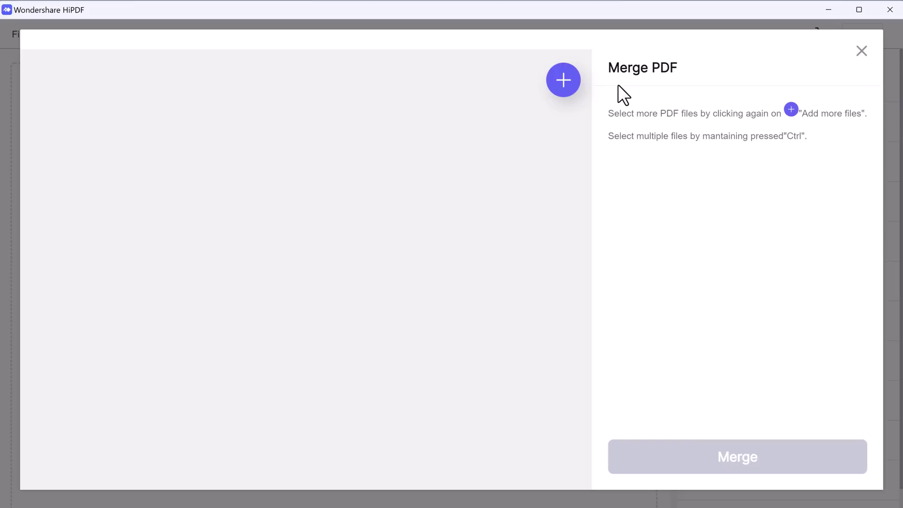
click(568, 84)
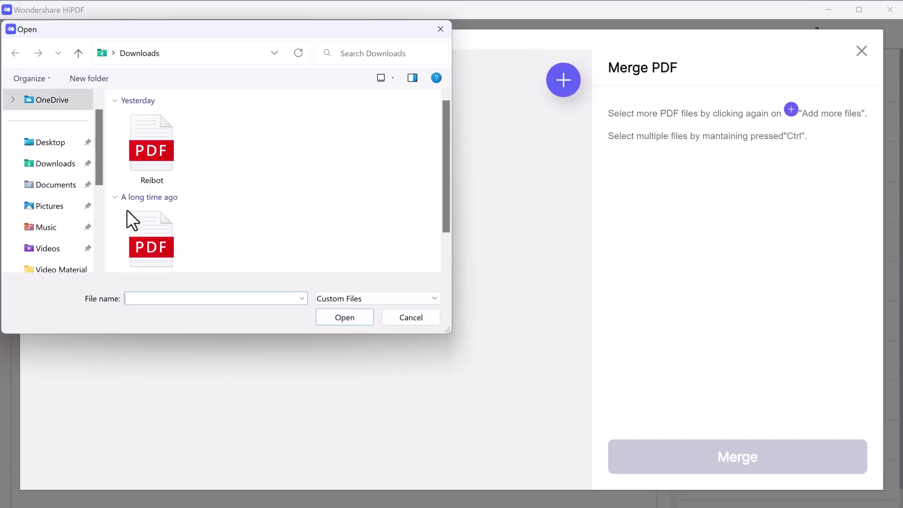
drag(239, 137, 155, 244)
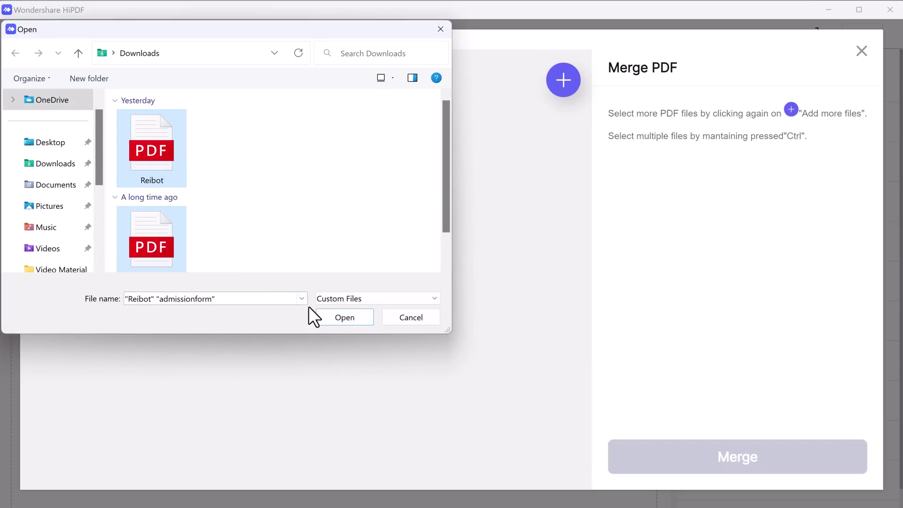
click(332, 317)
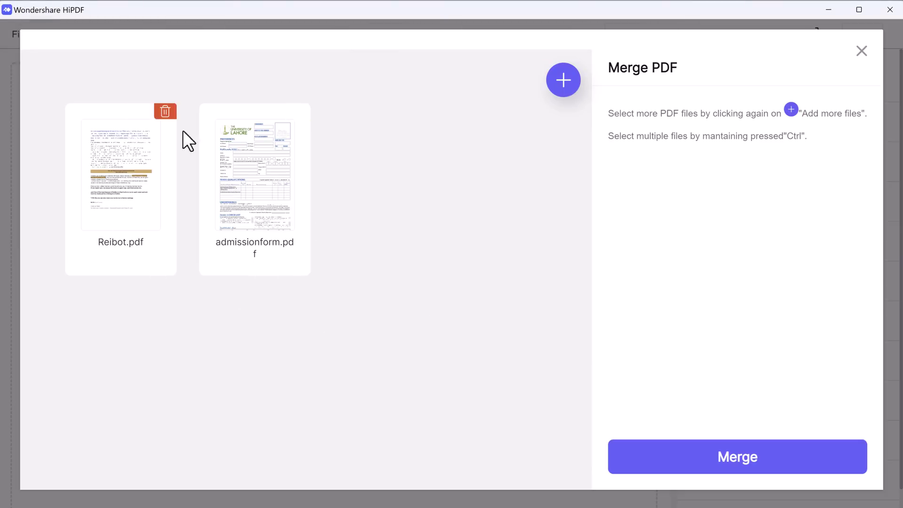
Step: Merge the two PDFs, save the result as 'merged' in Pictures, and close the result screen
click(654, 463)
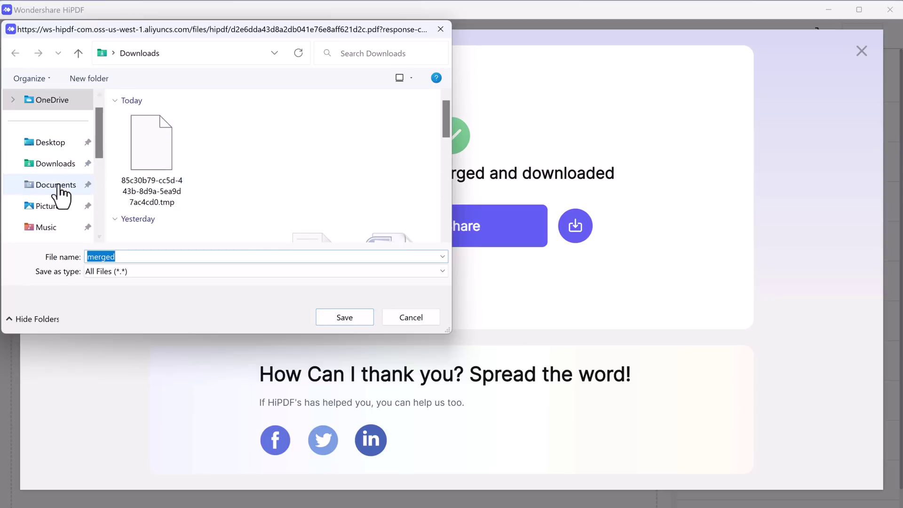
click(50, 206)
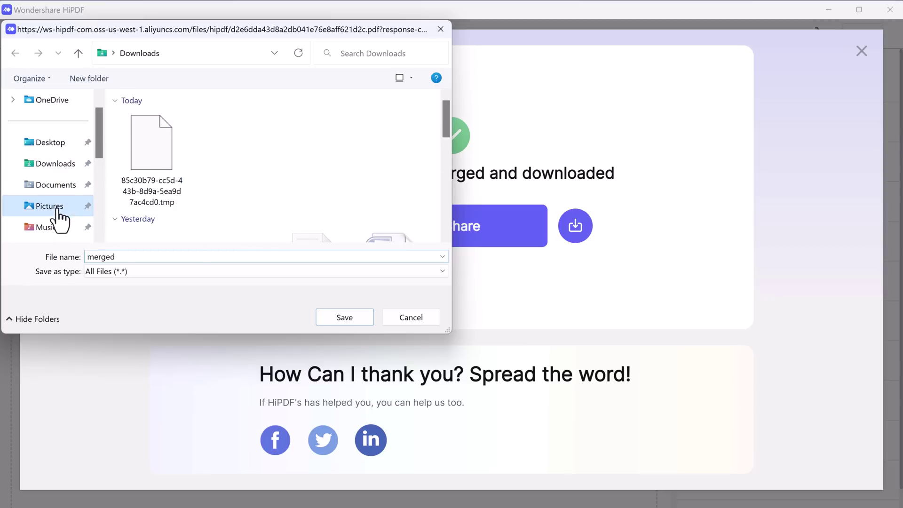
click(344, 317)
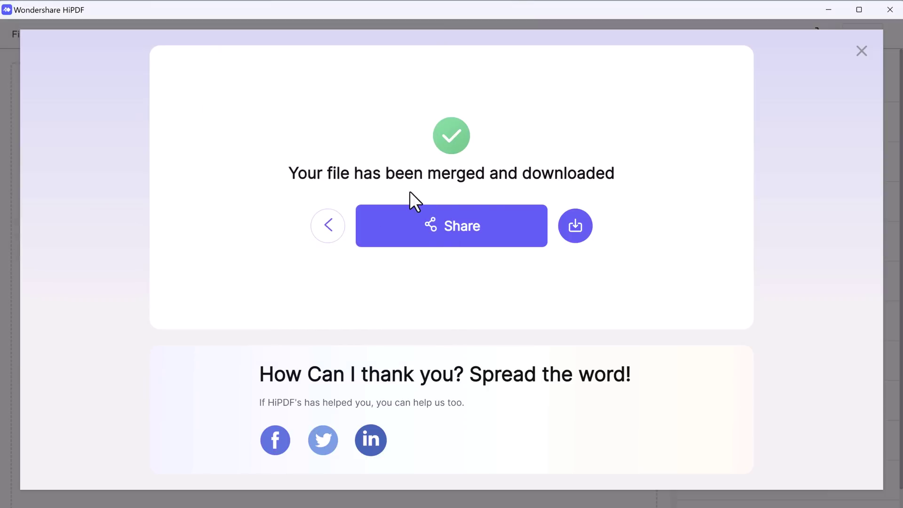
click(862, 51)
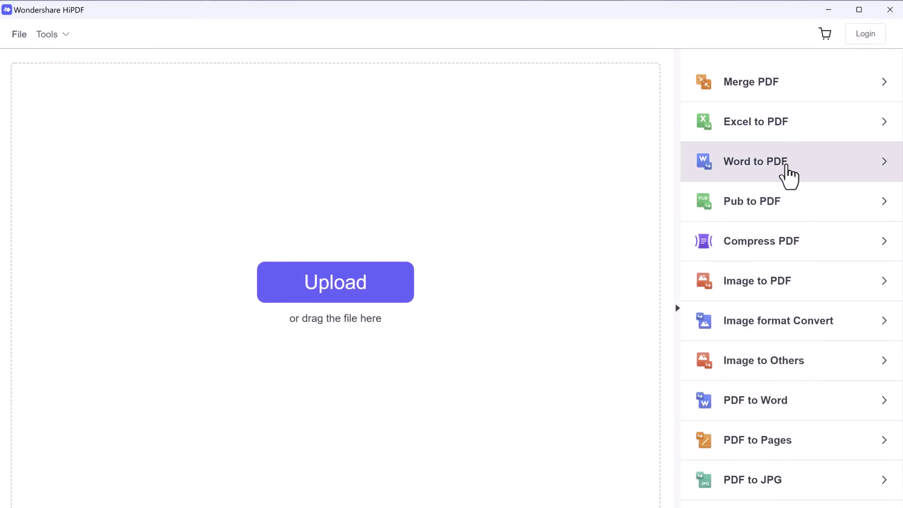
Step: Load the Reibot Word document into the Word to PDF converter
click(789, 172)
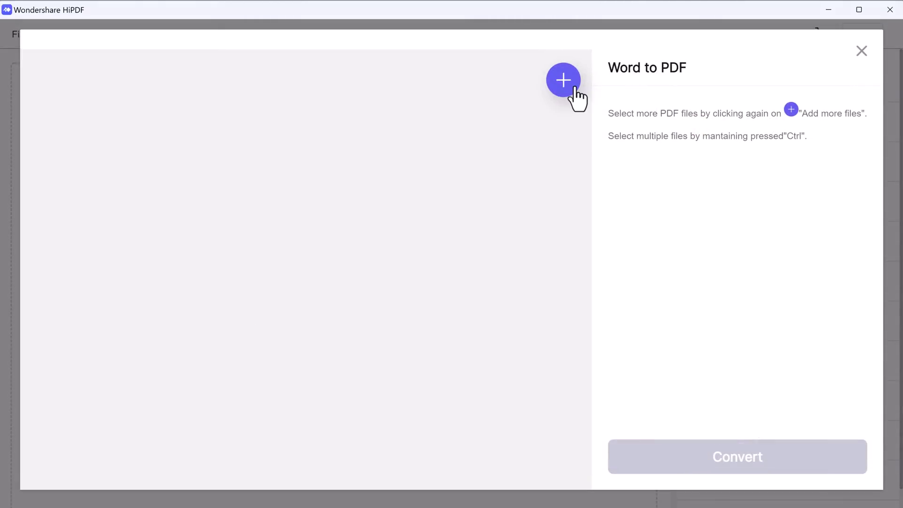
click(564, 80)
click(160, 159)
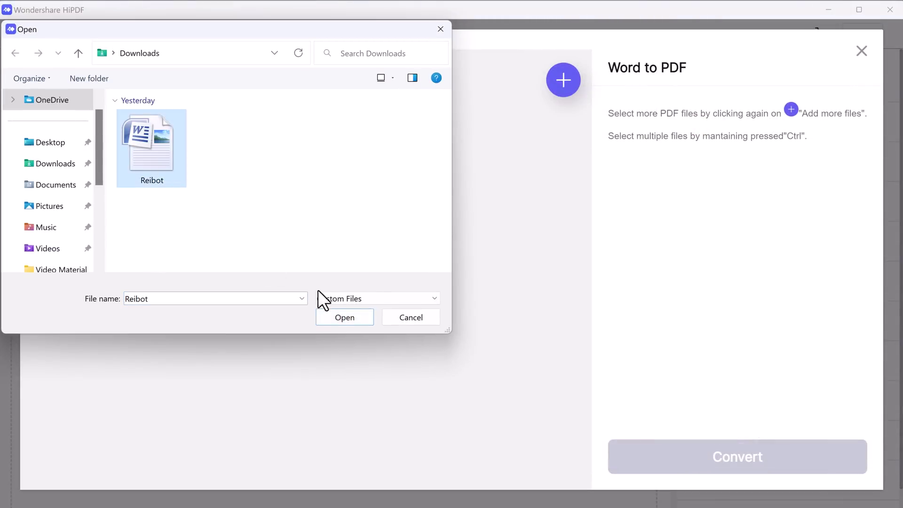
click(344, 317)
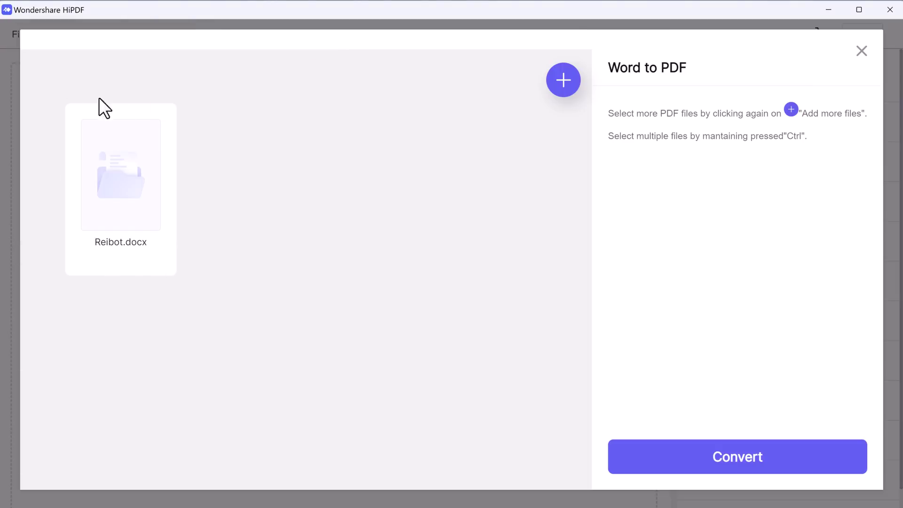
Step: Convert Reibot.docx to PDF, save it, and close the result screen
click(742, 463)
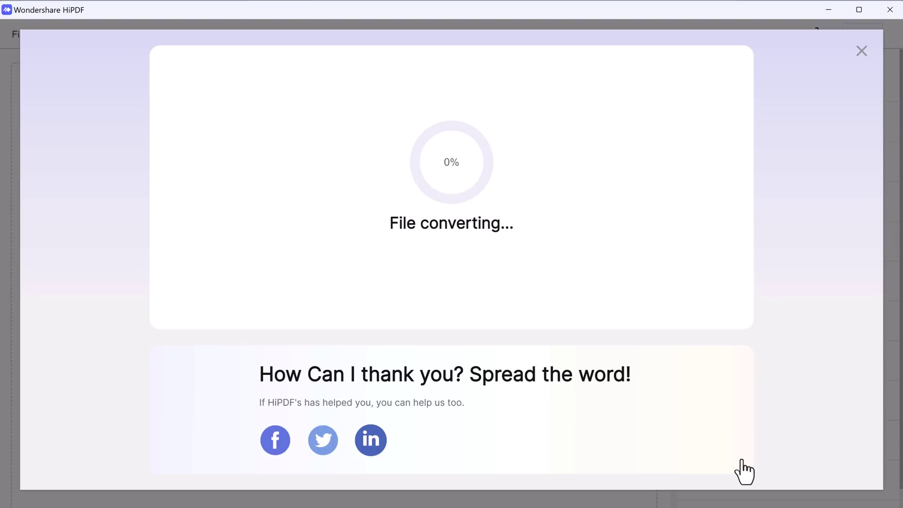
click(492, 245)
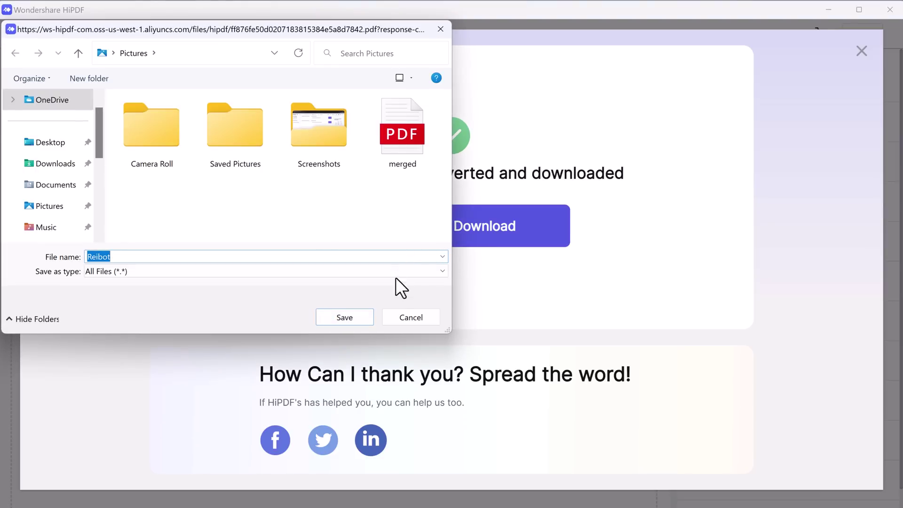
click(344, 316)
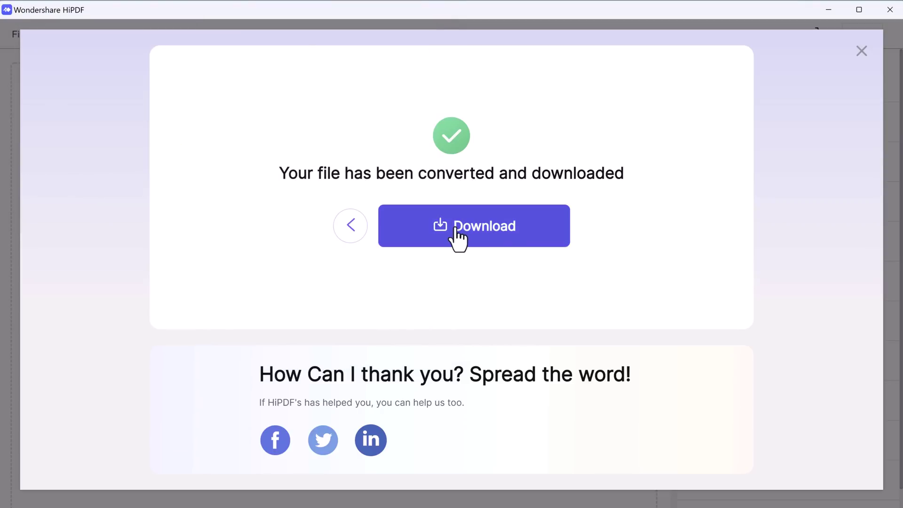
click(862, 51)
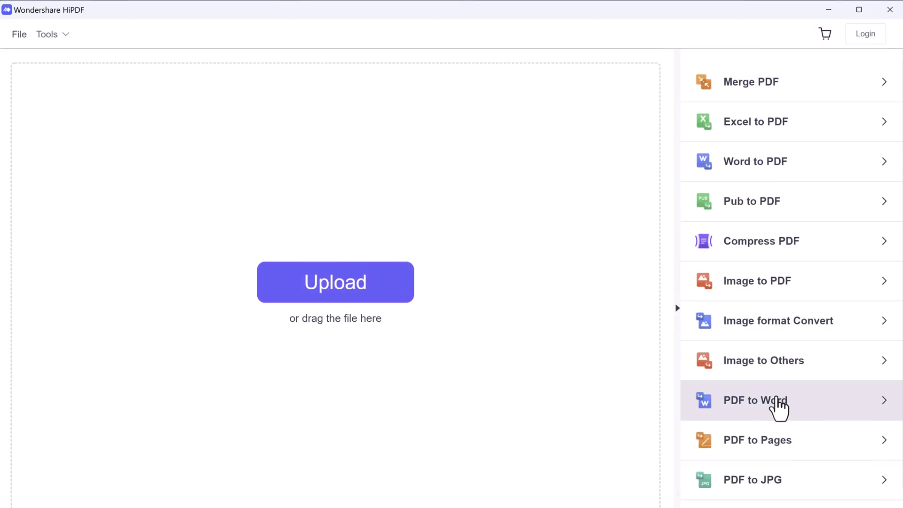
Step: Load Reibot.pdf into the PDF to Word converter
click(778, 406)
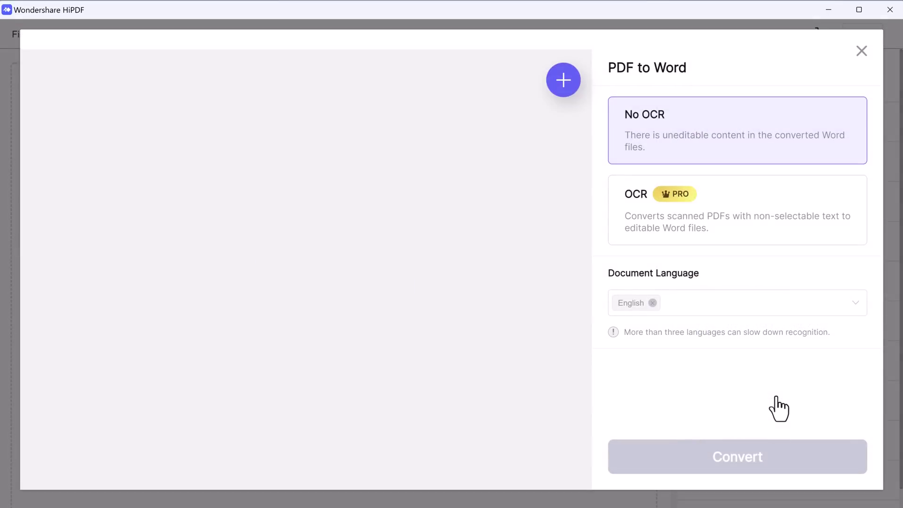
click(563, 80)
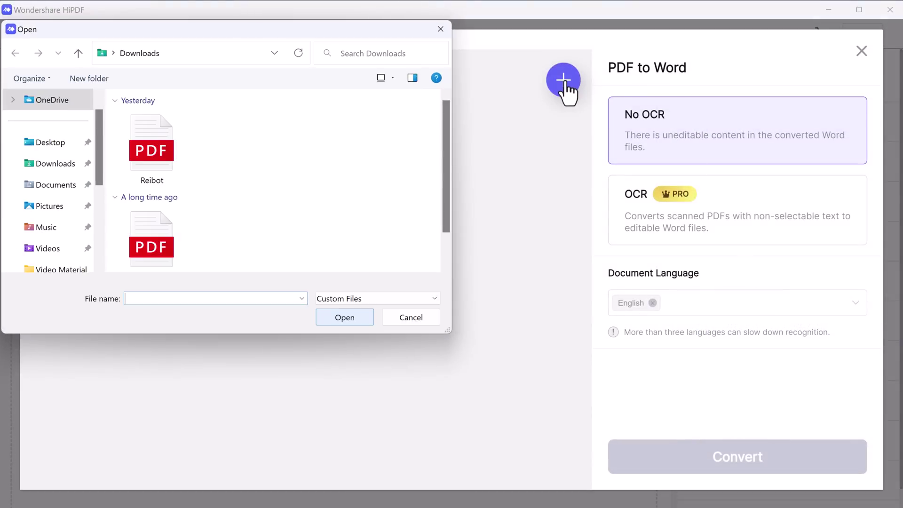
click(140, 142)
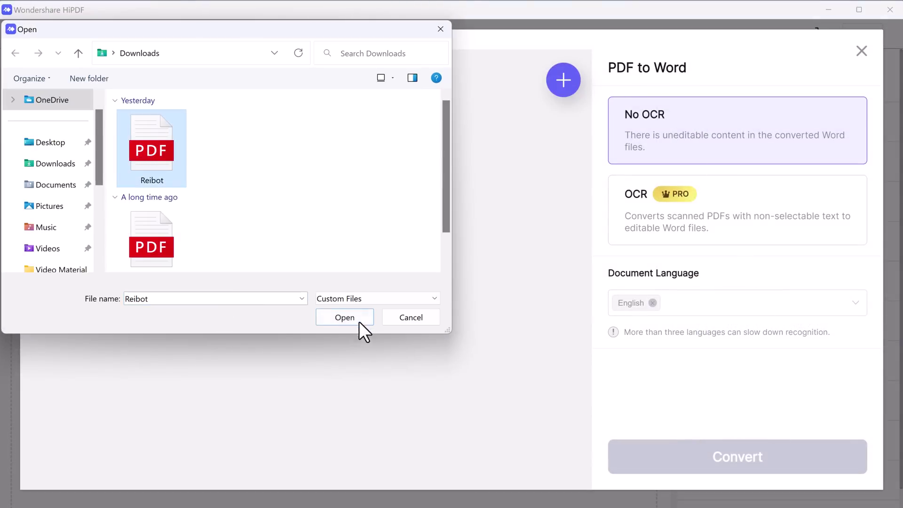
click(344, 318)
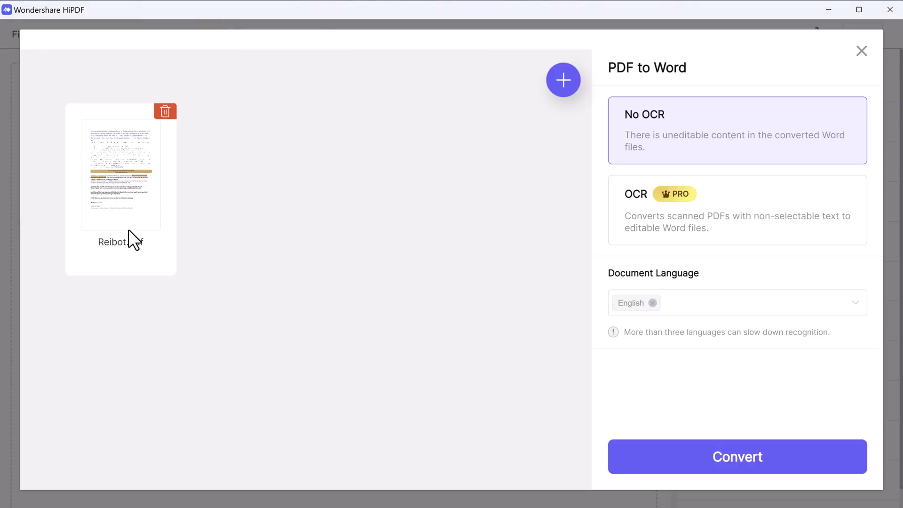
Step: Convert Reibot.pdf to Word, save it as Reibot1, and close the result screen
click(736, 457)
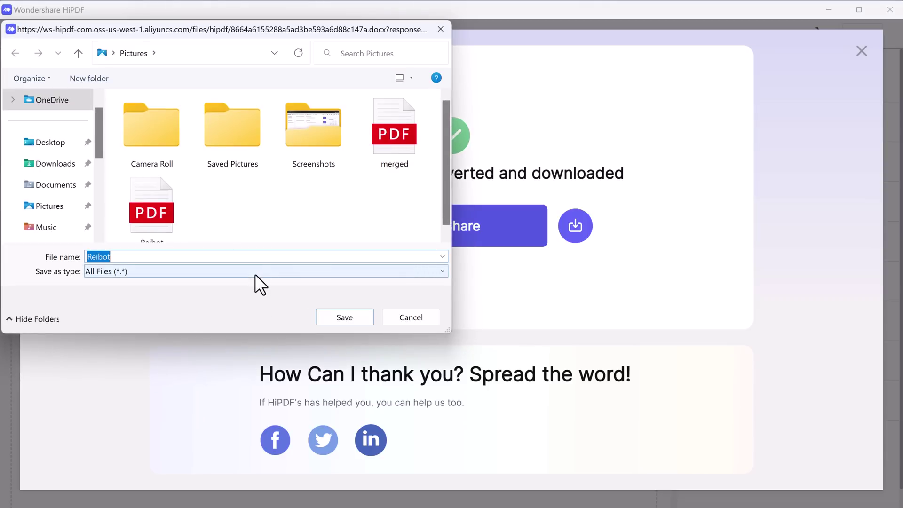
key(End)
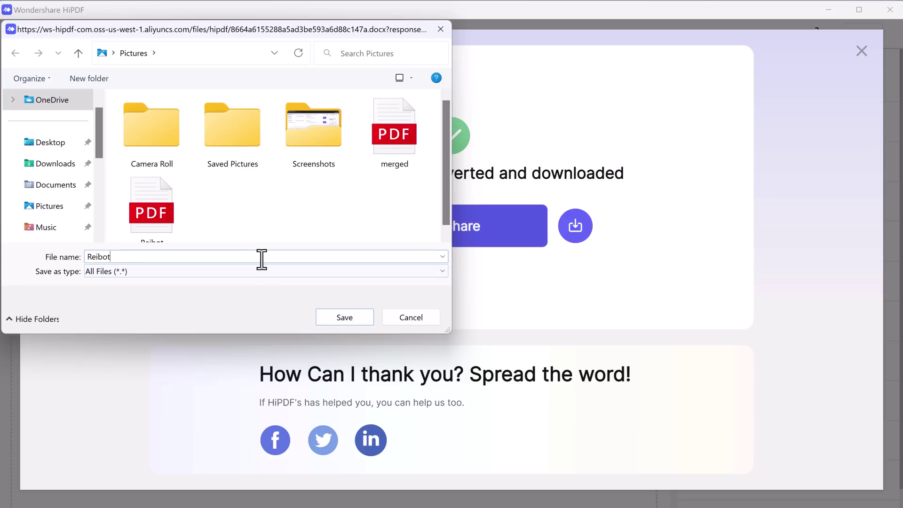
text(1)
click(345, 317)
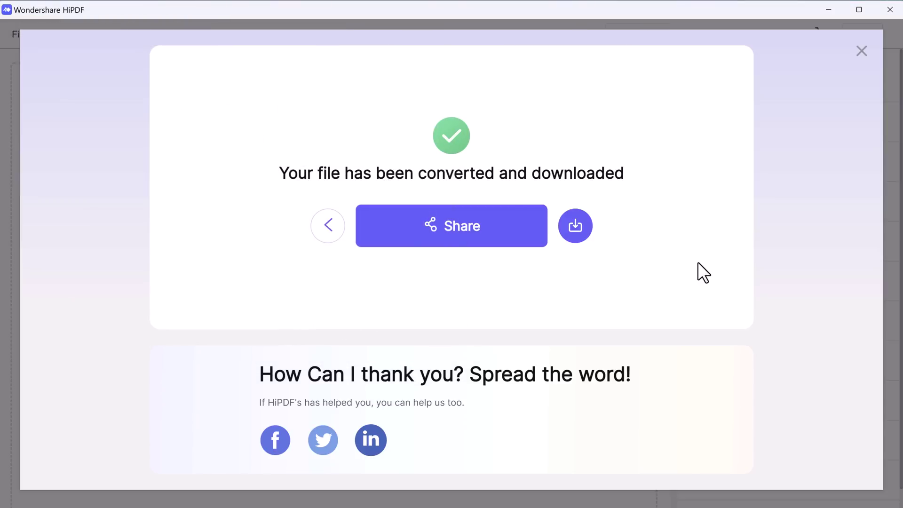
click(861, 52)
scroll(806, 270, down, 2)
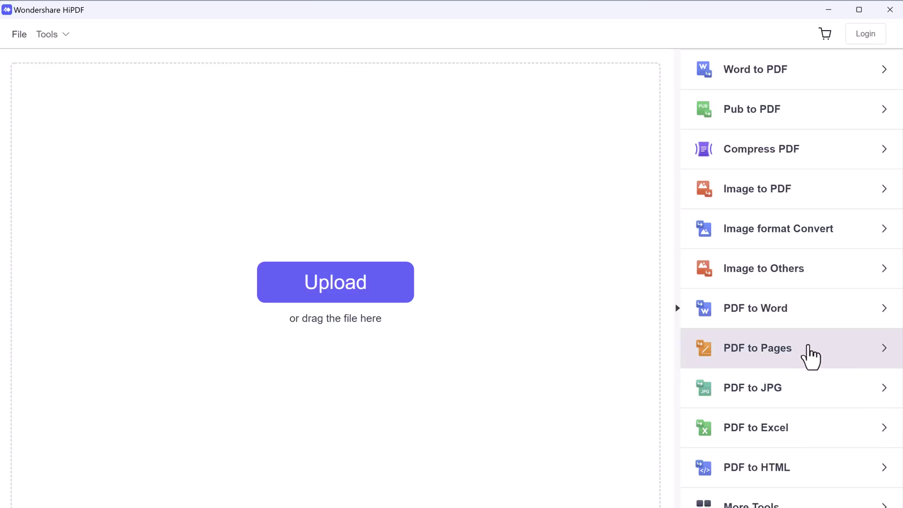
Step: Load Reibot.pdf into the PDF to Pages converter
click(810, 353)
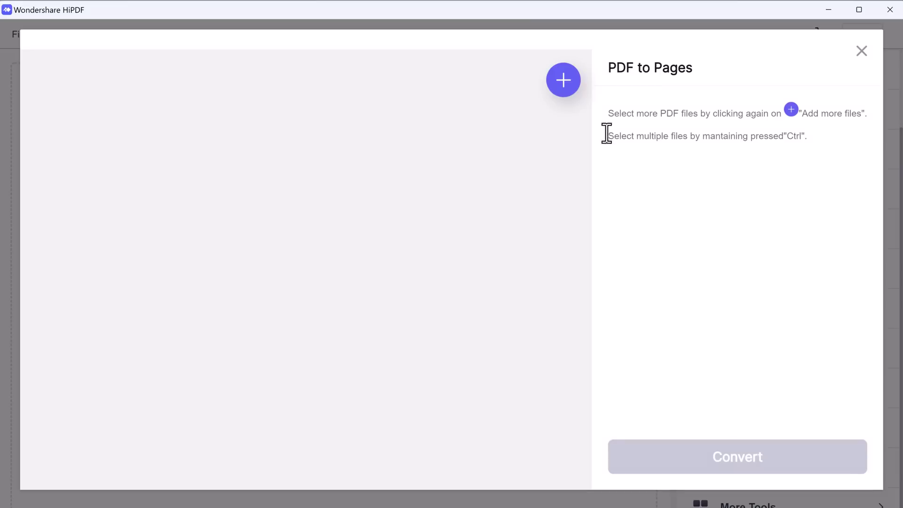
click(563, 81)
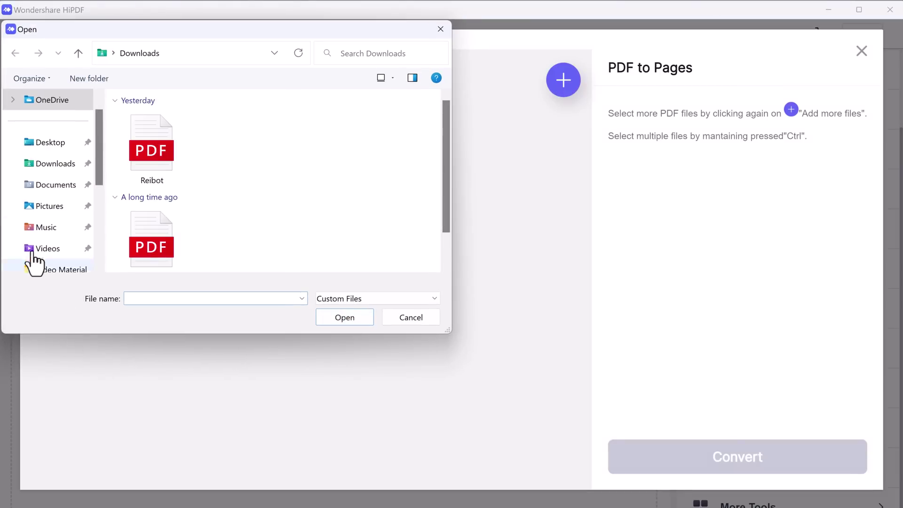
click(151, 152)
click(344, 317)
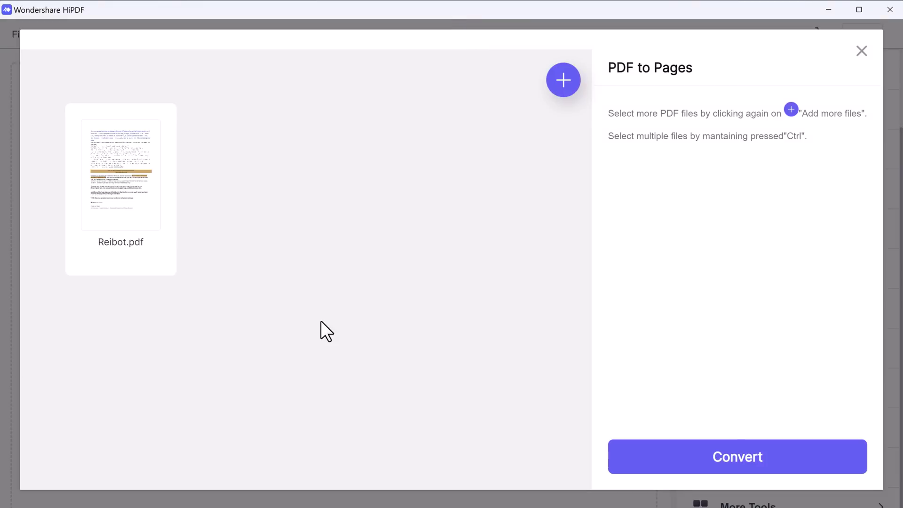
Step: Convert Reibot.pdf to Pages, save the file as 56, and close the result screen
click(695, 457)
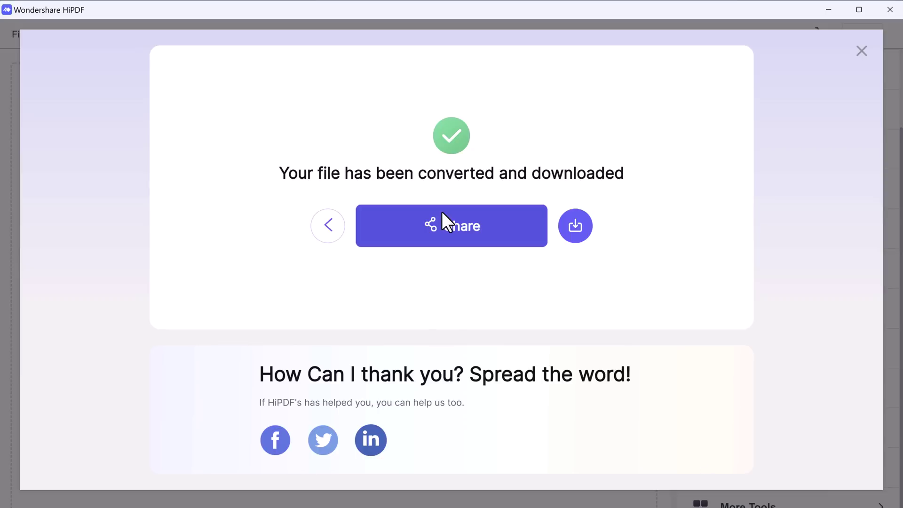
click(575, 225)
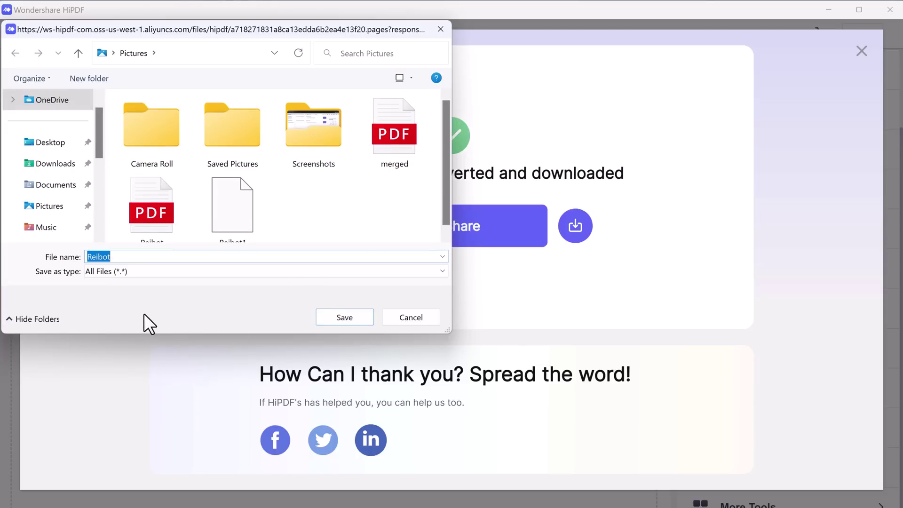
text(56)
click(344, 317)
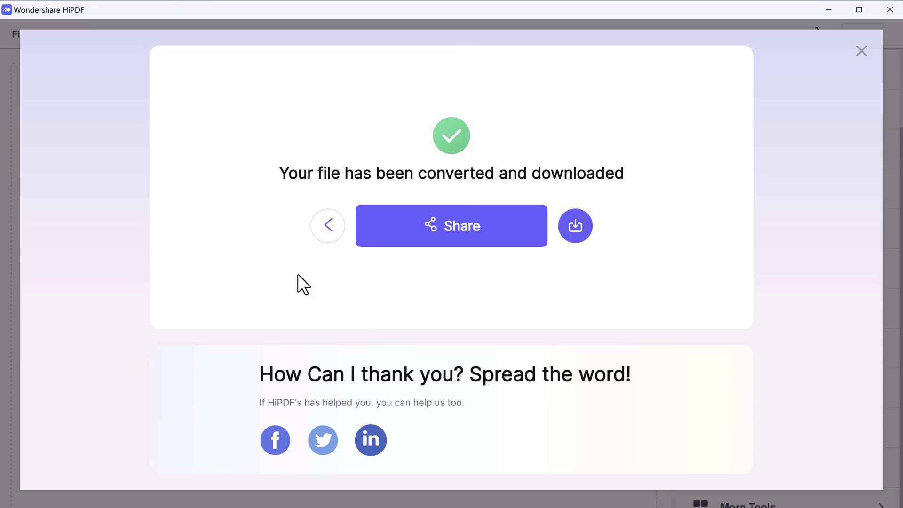
click(861, 51)
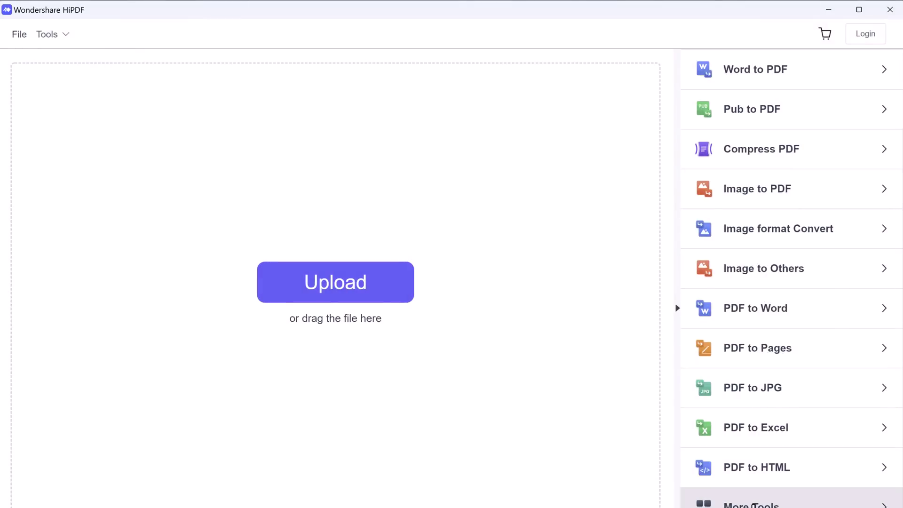
Step: Open hipdf.com/all-tools in the browser through More Tools
click(753, 504)
scroll(853, 205, down, 3)
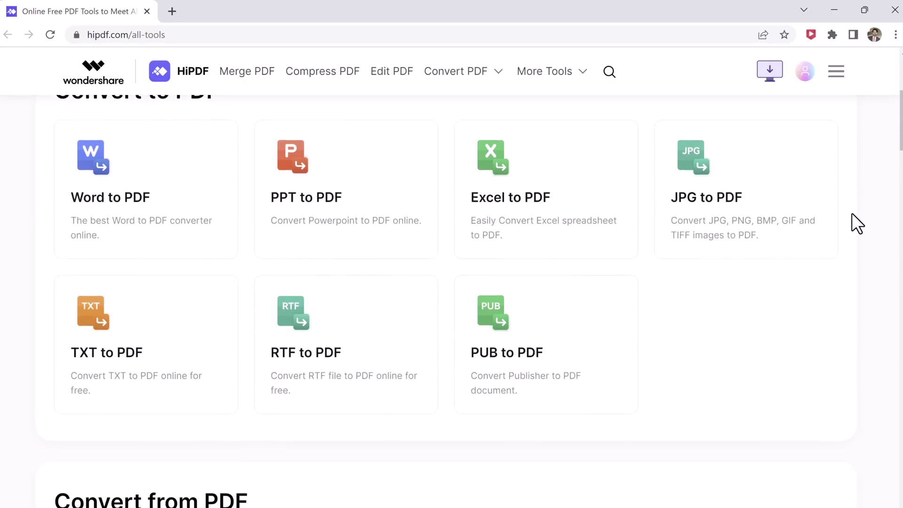
scroll(856, 223, down, 2)
scroll(856, 223, down, 2)
scroll(856, 222, down, 2)
scroll(857, 223, down, 1)
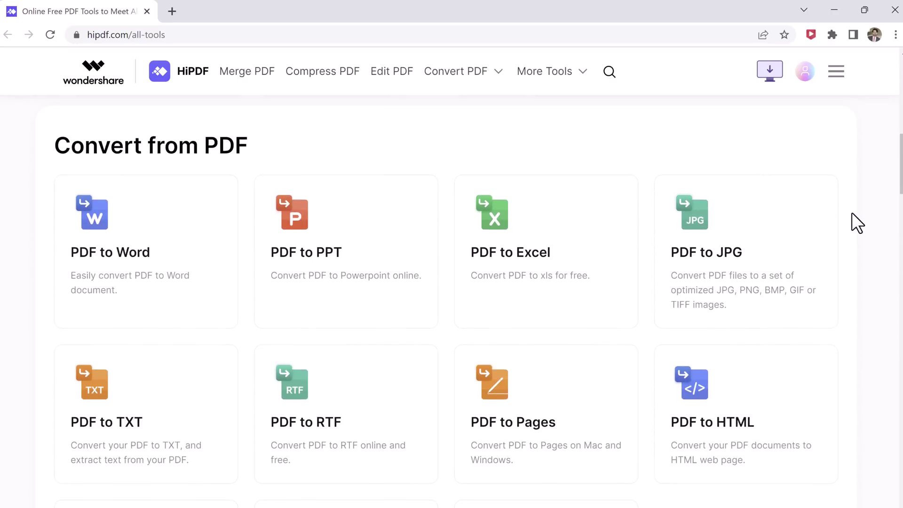
scroll(856, 222, down, 1)
scroll(856, 223, down, 1)
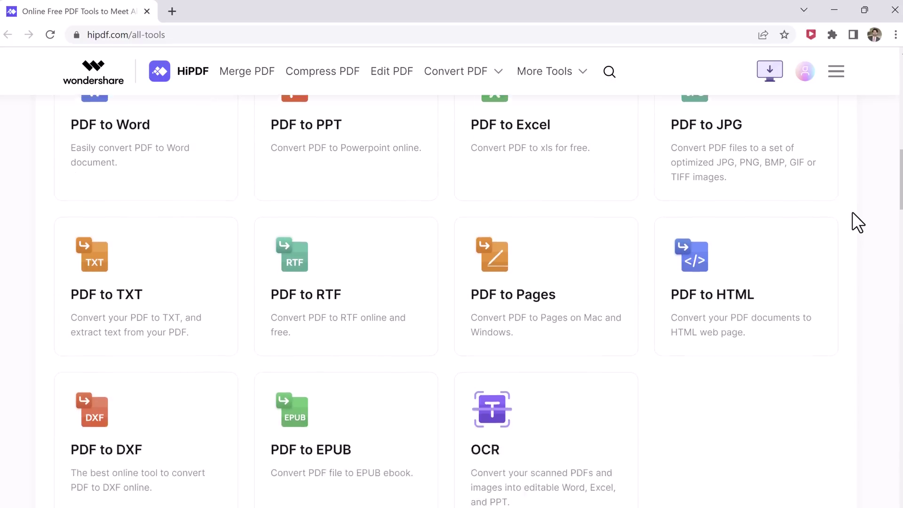
scroll(856, 224, down, 2)
scroll(857, 222, down, 2)
scroll(856, 223, down, 1)
scroll(856, 223, down, 2)
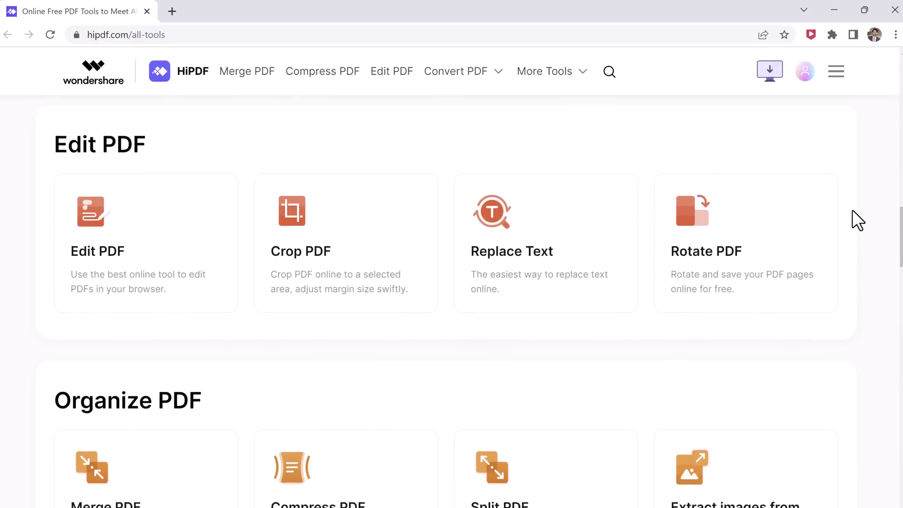
scroll(856, 219, down, 1)
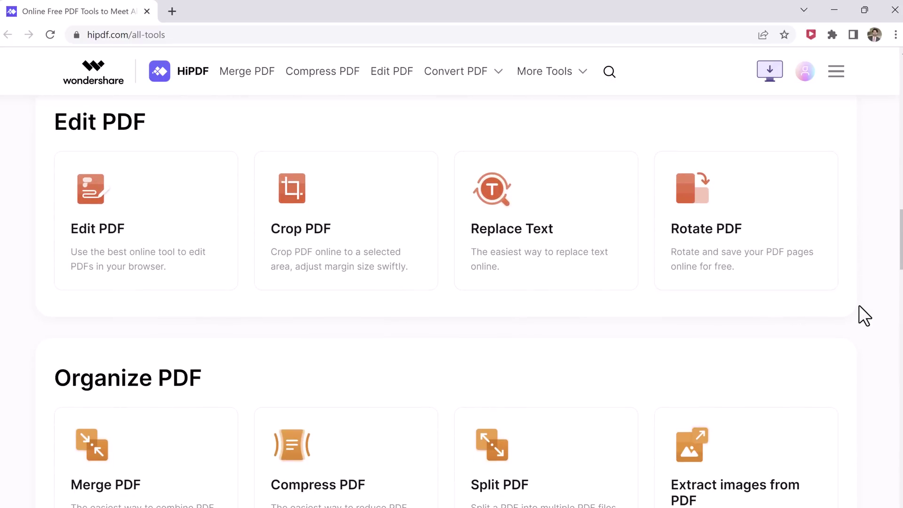
scroll(859, 305, down, 2)
scroll(862, 305, down, 2)
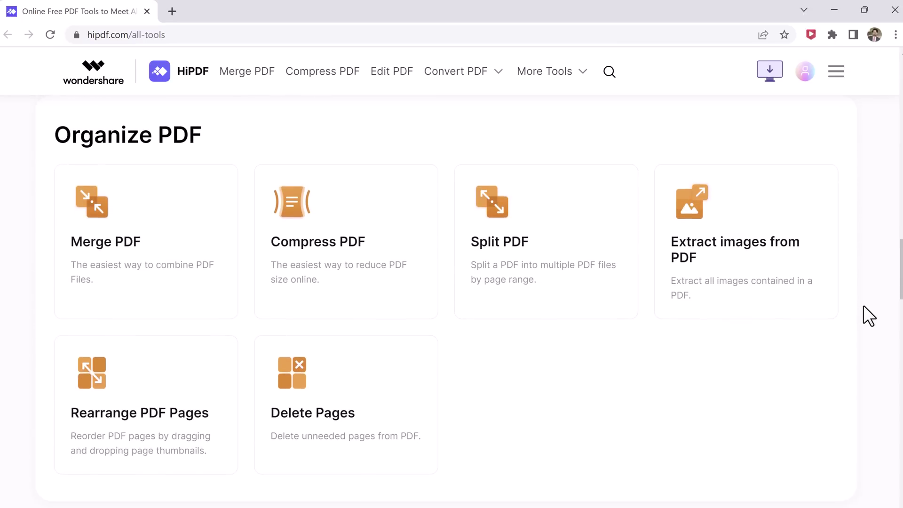
scroll(867, 313, down, 2)
scroll(867, 314, down, 2)
scroll(867, 314, down, 2)
scroll(867, 314, down, 1)
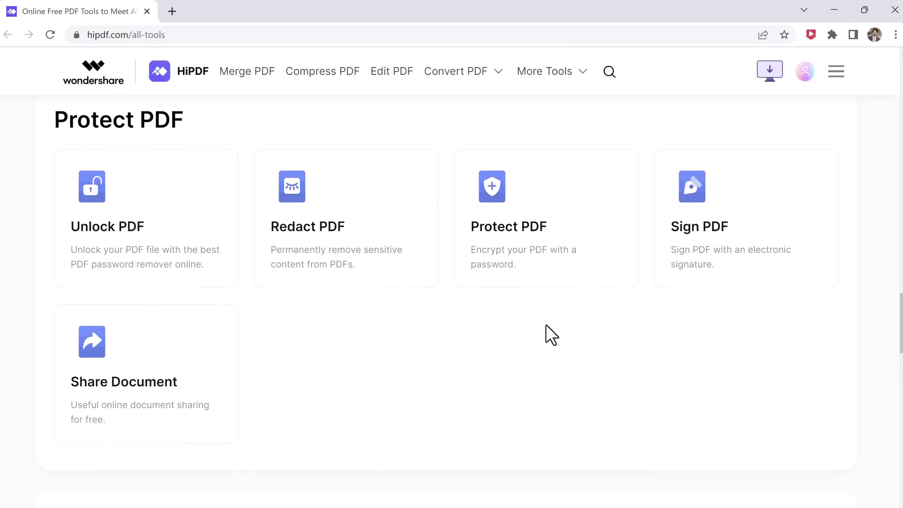
scroll(557, 325, down, 2)
scroll(564, 326, down, 3)
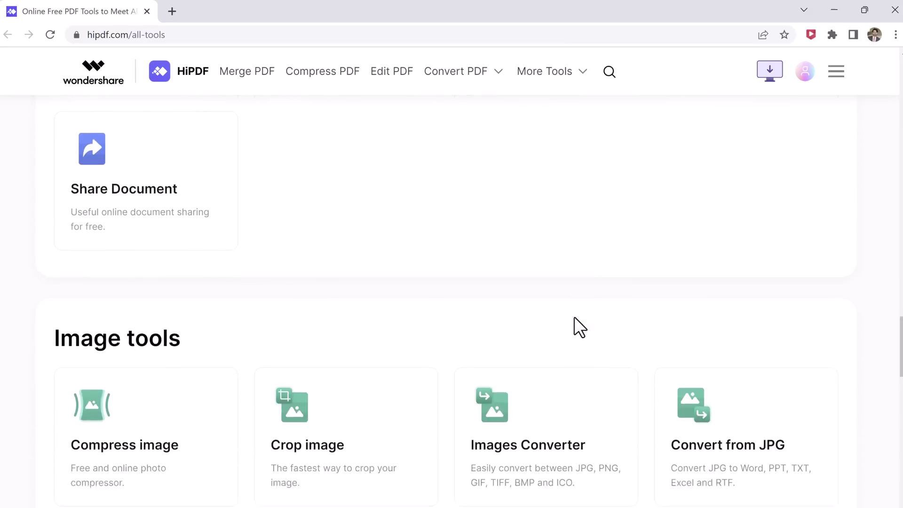